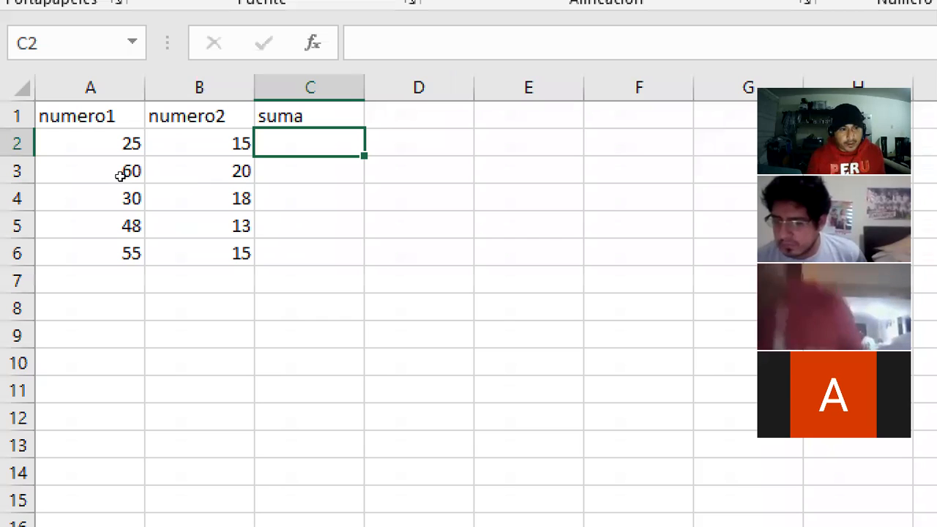
Step: Enter A2+B2 in cell C2 without an equals sign
{"action": "type", "text": "A2"}
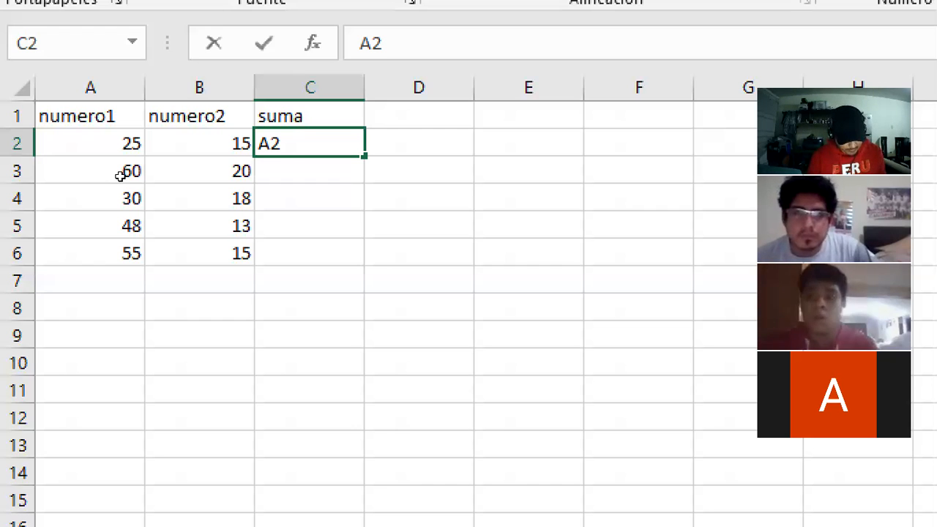
{"action": "type", "text": "+B2"}
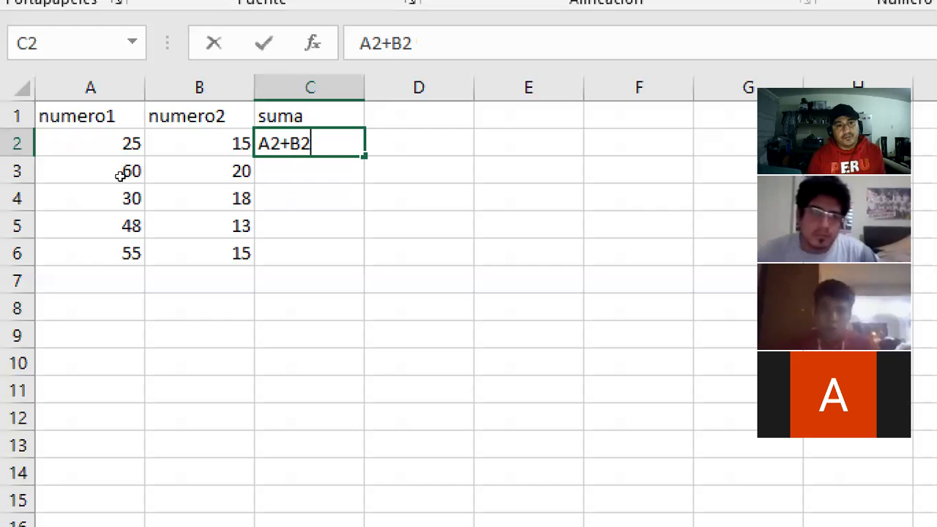
{"action": "key", "text": "ctrl+Return"}
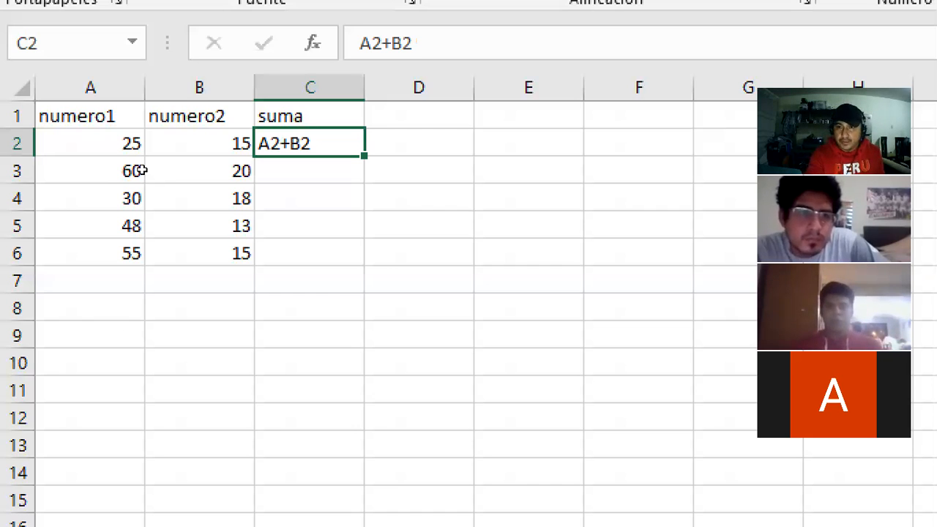
Step: Replace the content of cell C2 with the formula =A2+B2, writing the references out by hand
{"action": "key", "text": "F2"}
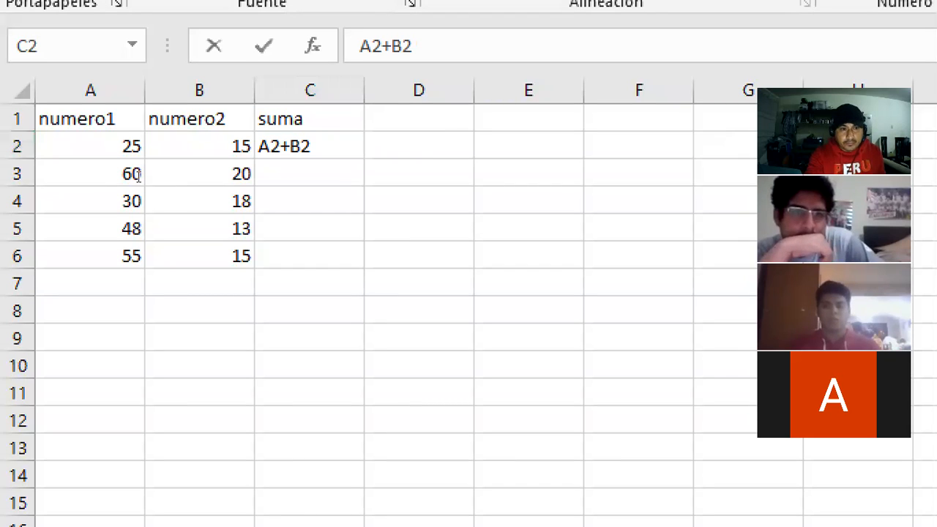
{"action": "key", "text": "shift+Home"}
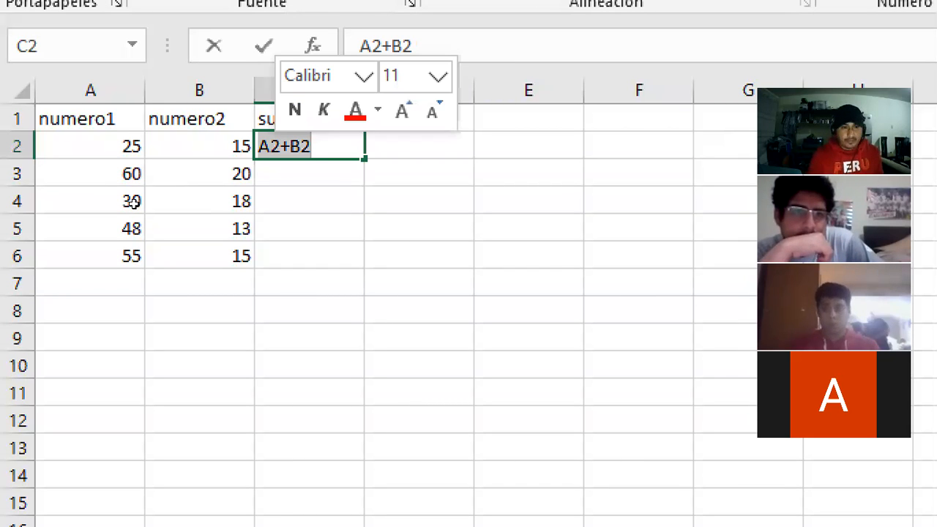
{"action": "key", "text": "Home"}
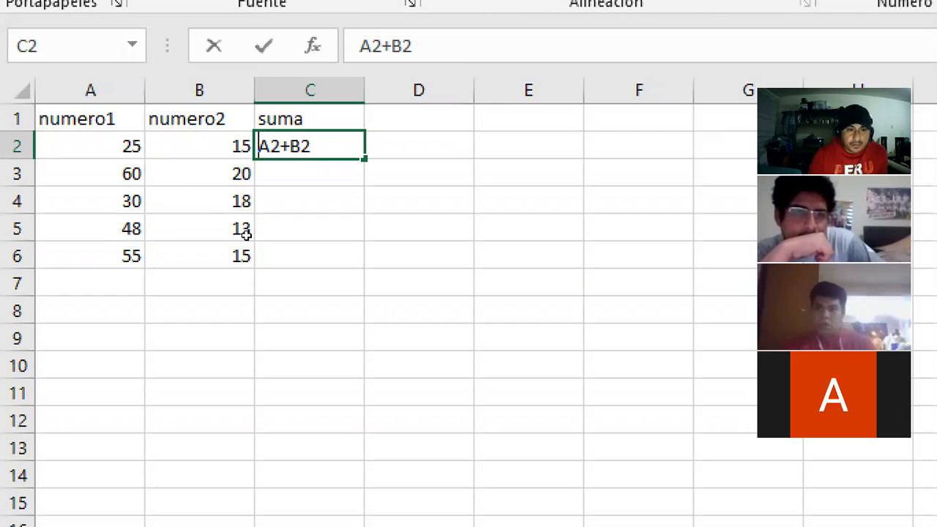
{"action": "type", "text": "="}
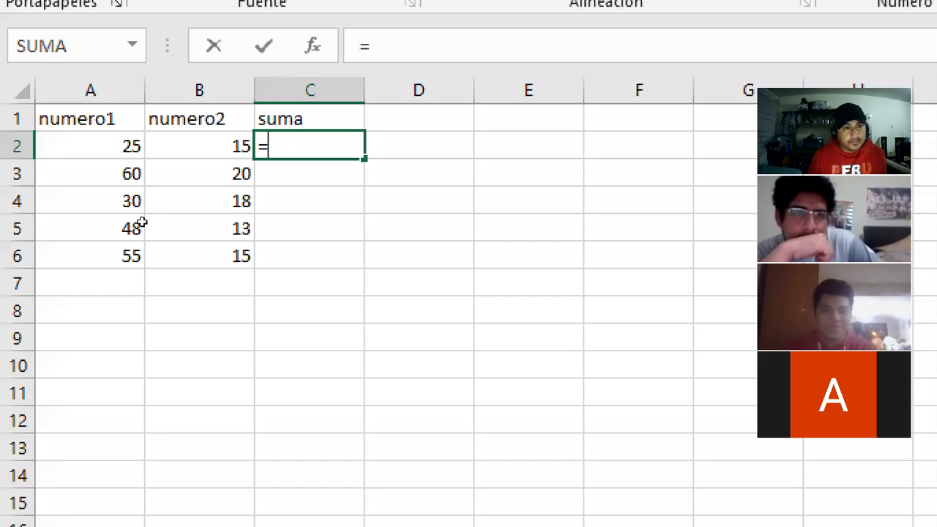
{"action": "type", "text": "A2+"}
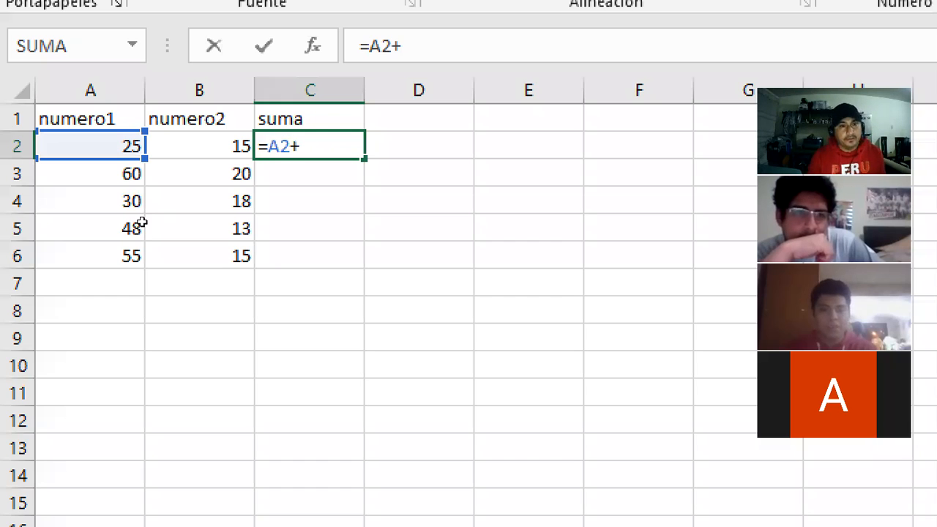
{"action": "type", "text": "B2"}
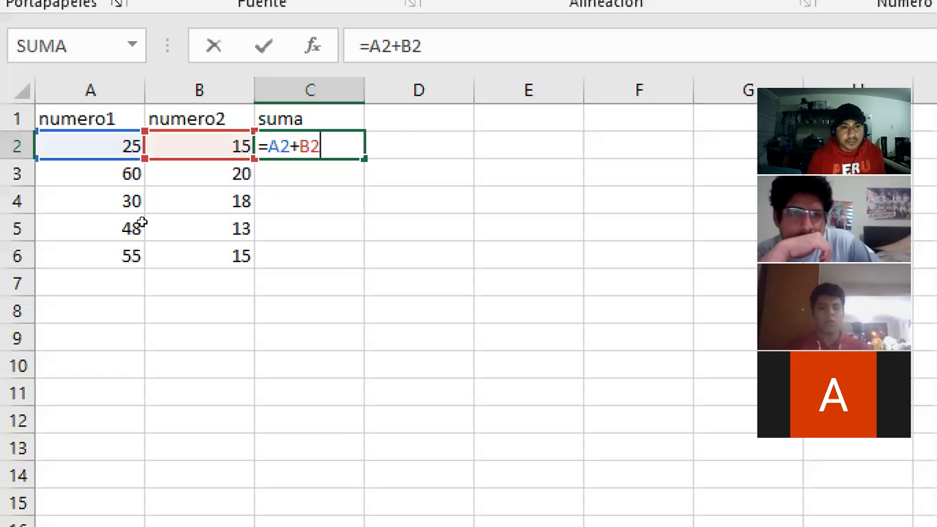
Step: Clear the references in C2's formula and rebuild it as =A2+B2 by picking cells A2 and B2 from the sheet
{"action": "key", "text": "BackSpace"}
{"action": "key", "text": "BackSpace"}
{"action": "key", "text": "BackSpace"}
{"action": "key", "text": "BackSpace"}
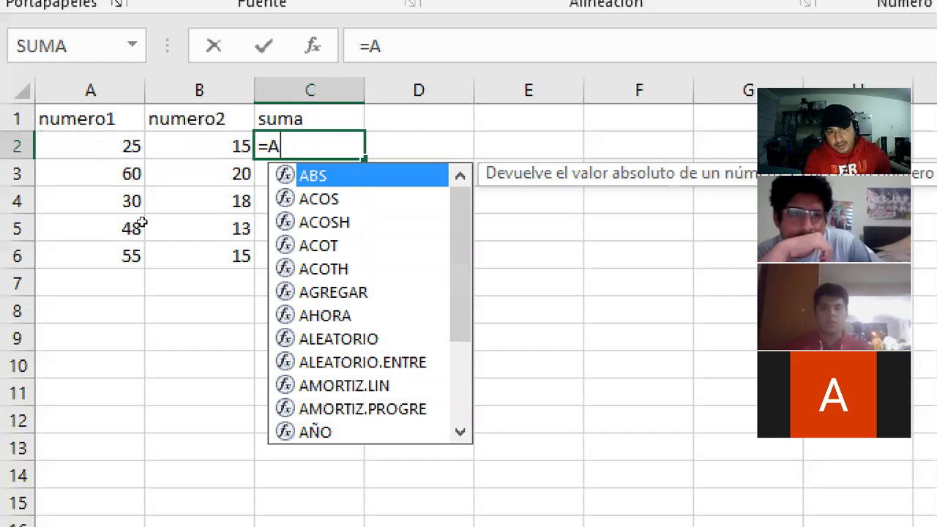
{"action": "key", "text": "BackSpace"}
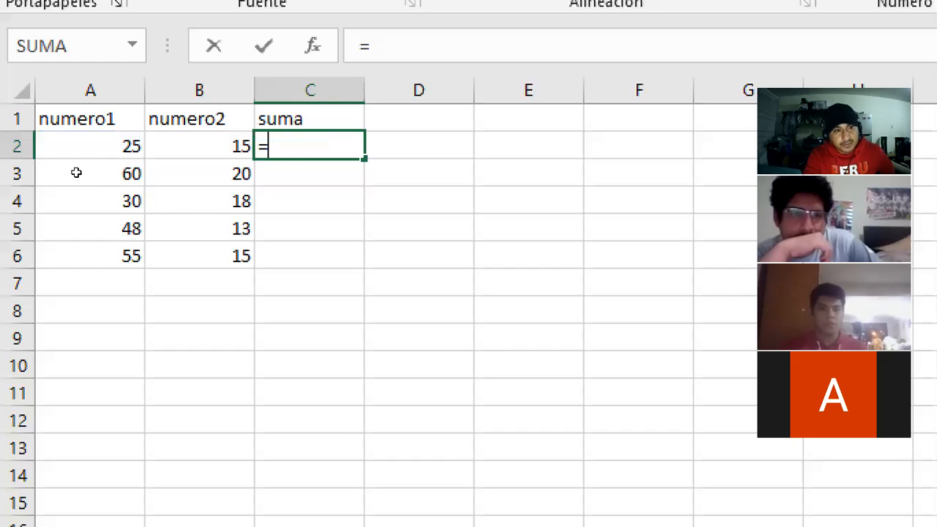
{"action": "left_click", "coordinate": [81, 148]}
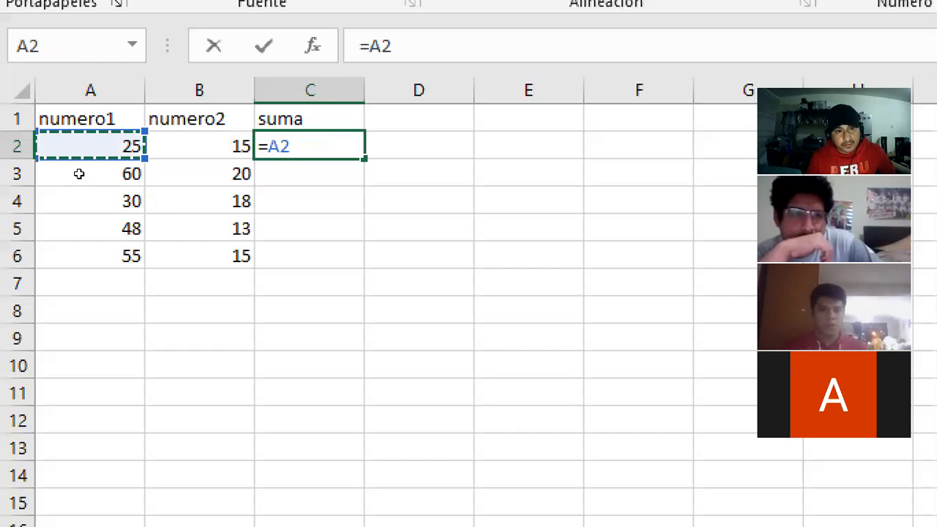
{"action": "type", "text": "+"}
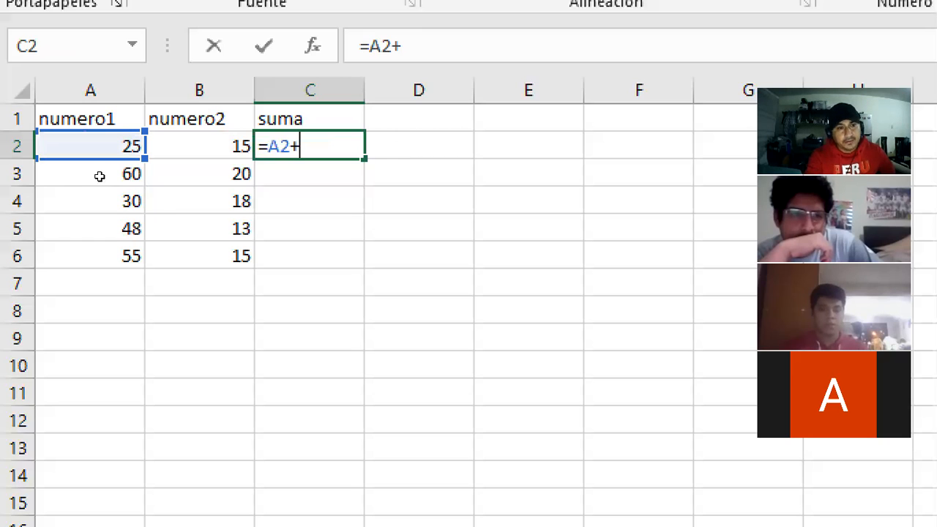
{"action": "key", "text": "Left"}
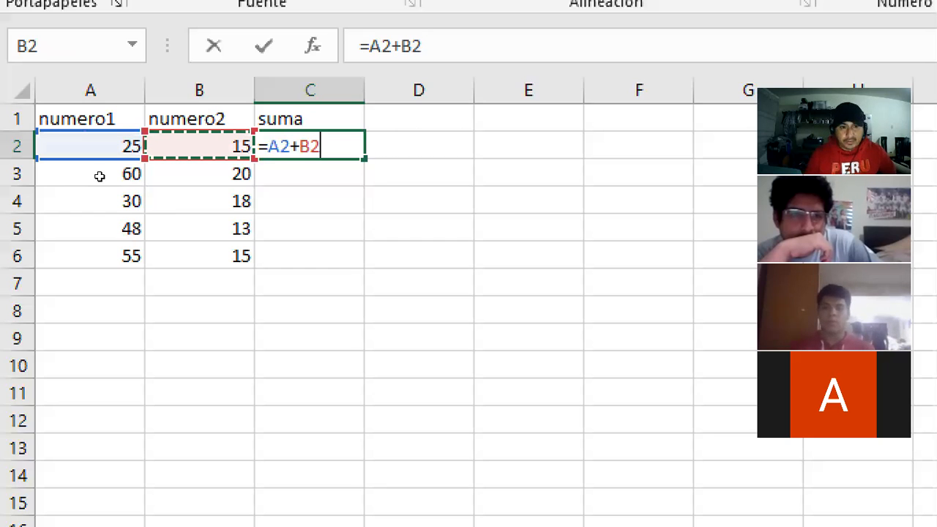
{"action": "key", "text": "ctrl+Return"}
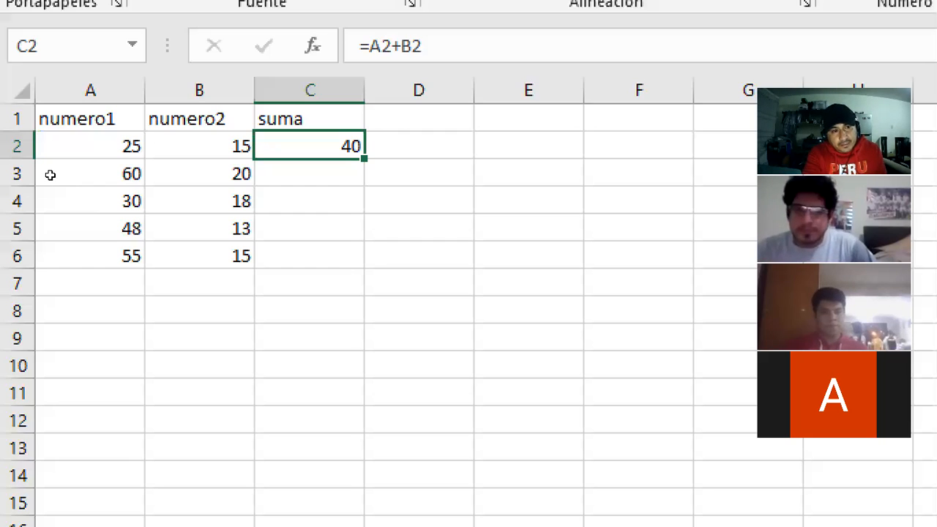
{"action": "key", "text": "Left"}
{"action": "key", "text": "Left"}
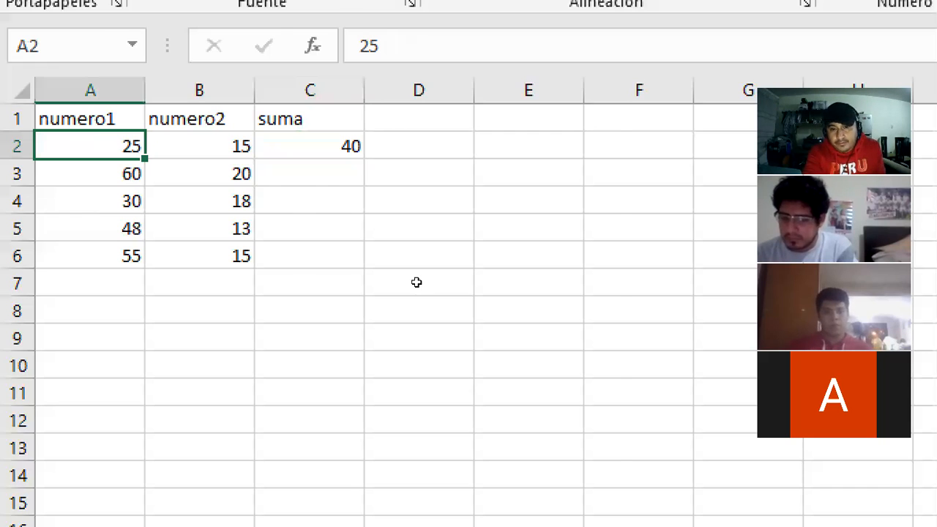
{"action": "left_click", "coordinate": [577, 278]}
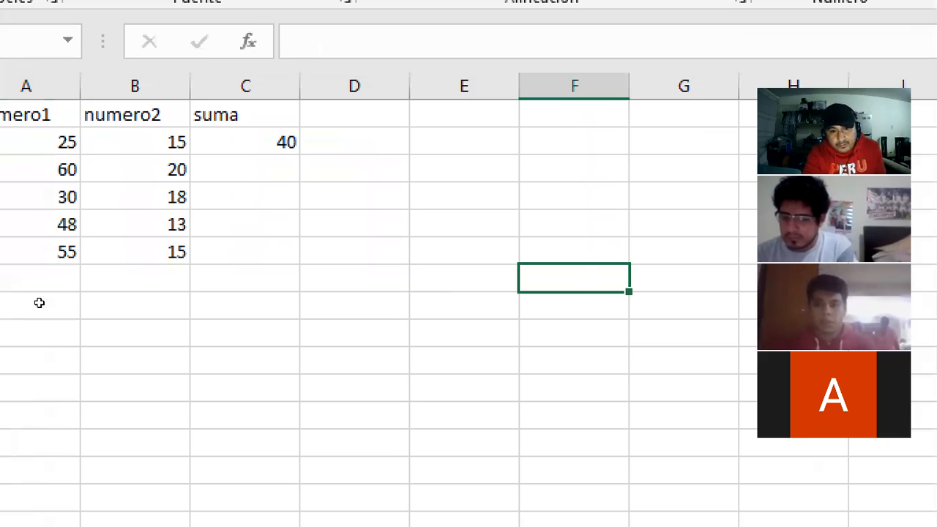
{"action": "key", "text": "Left"}
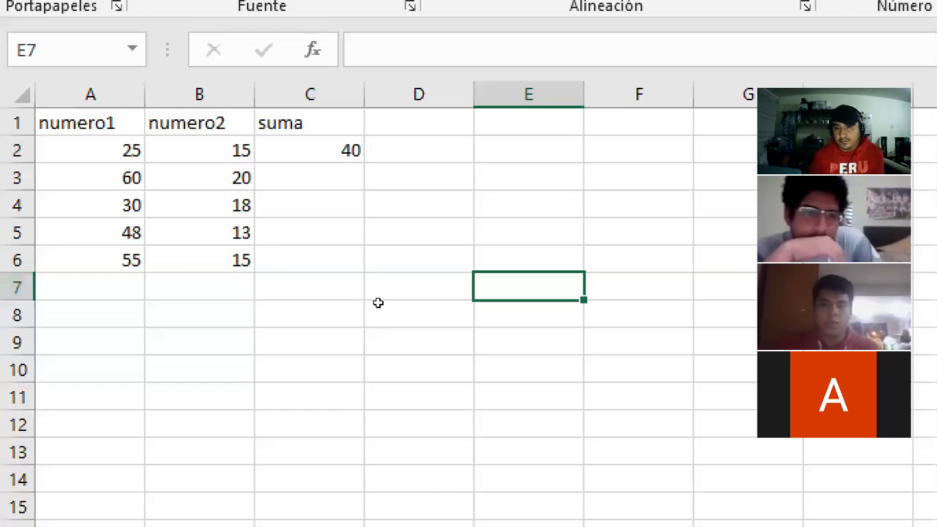
{"action": "key", "text": "Right"}
{"action": "key", "text": "Right"}
{"action": "key", "text": "Down"}
{"action": "key", "text": "Down"}
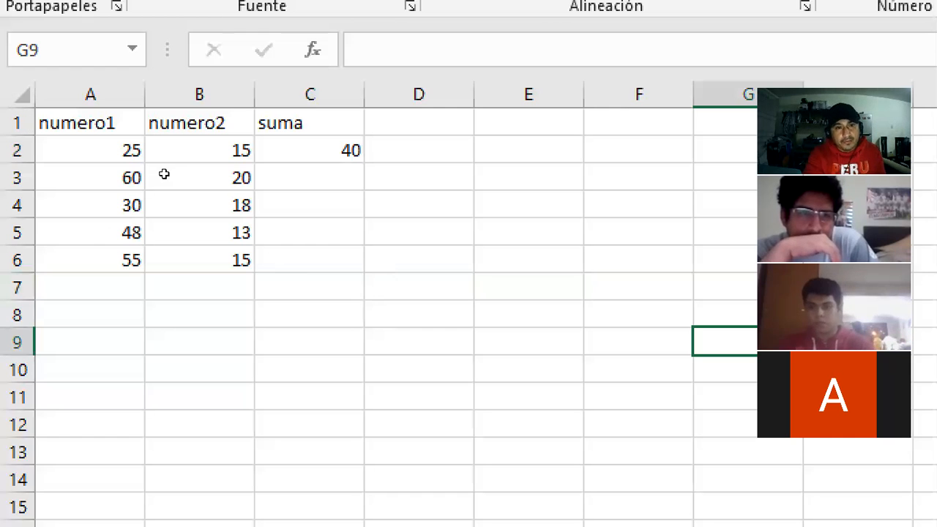
Step: Examine which cells the formula in C2 refers to, leaving the formula as it is
{"action": "left_click", "coordinate": [309, 150]}
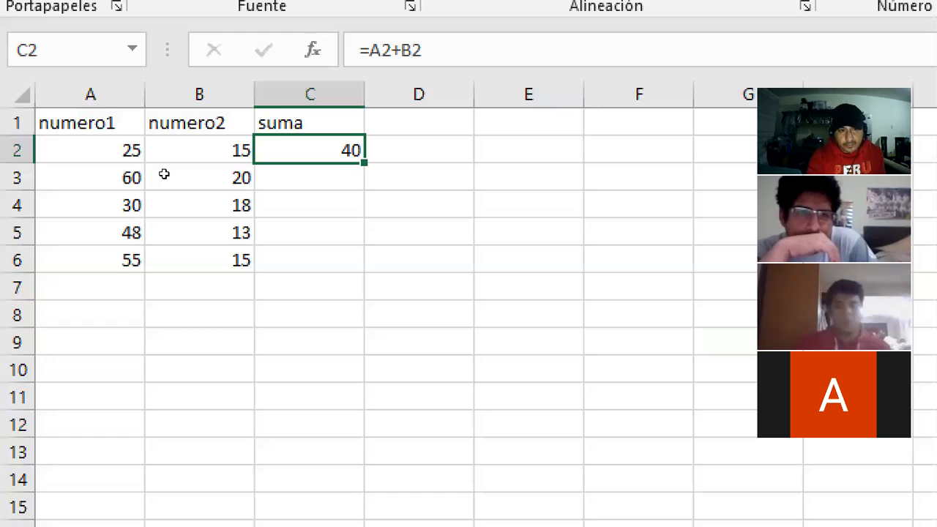
{"action": "key", "text": "F2"}
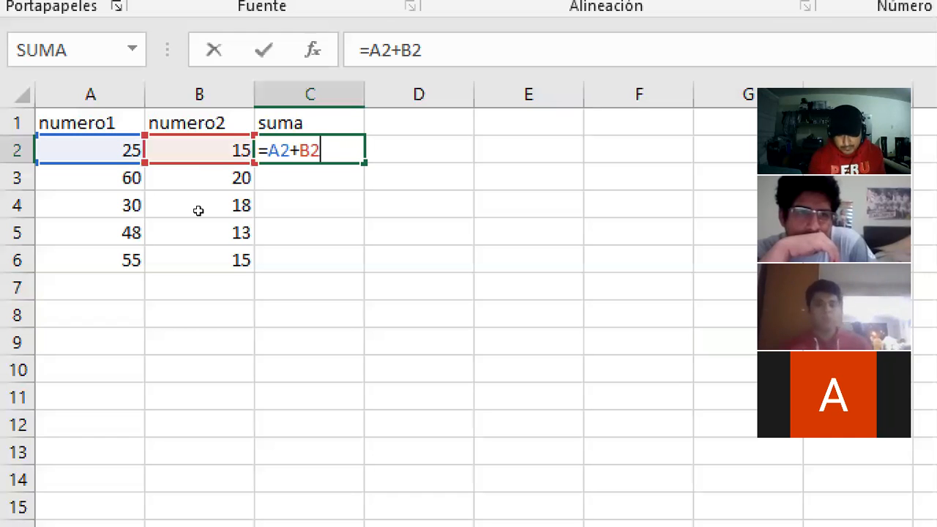
{"action": "key", "text": "Return"}
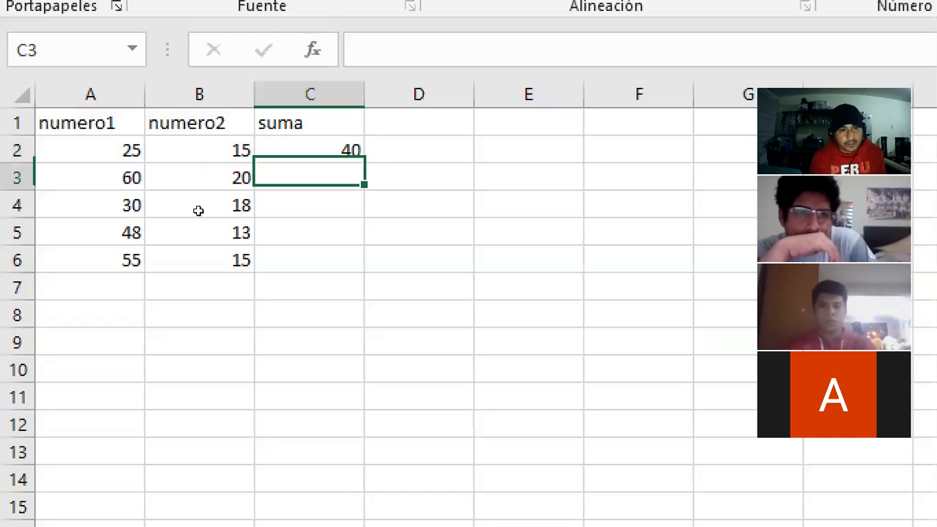
Step: Set the numero2 value in cell B2 to 20
{"action": "key", "text": "Left"}
{"action": "key", "text": "Up"}
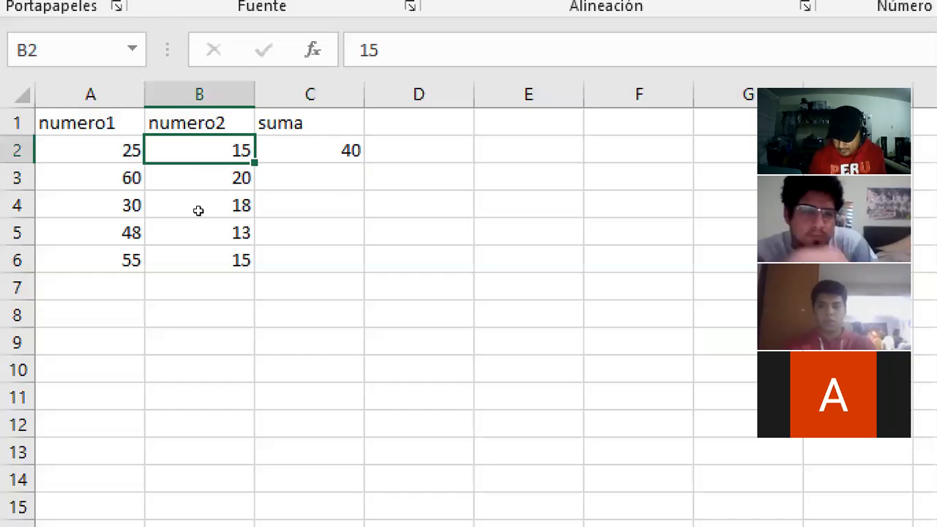
{"action": "type", "text": "20"}
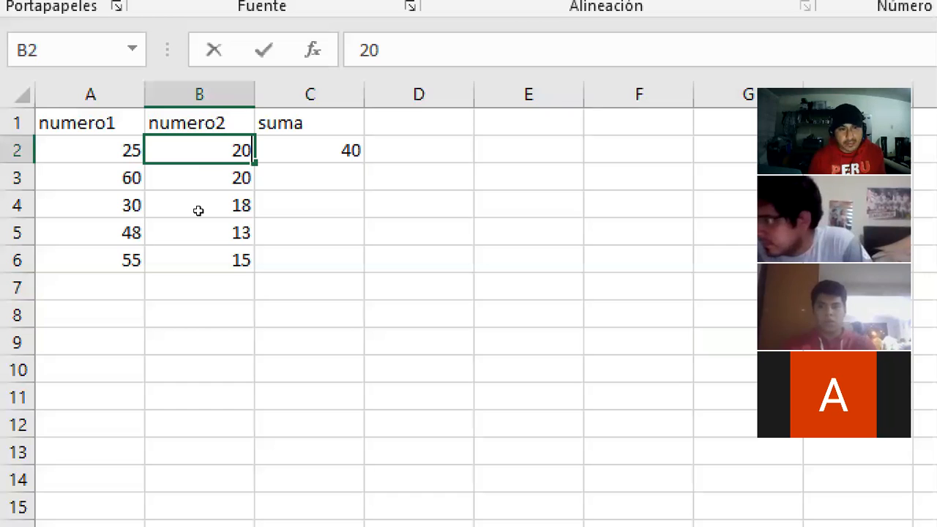
{"action": "key", "text": "Return"}
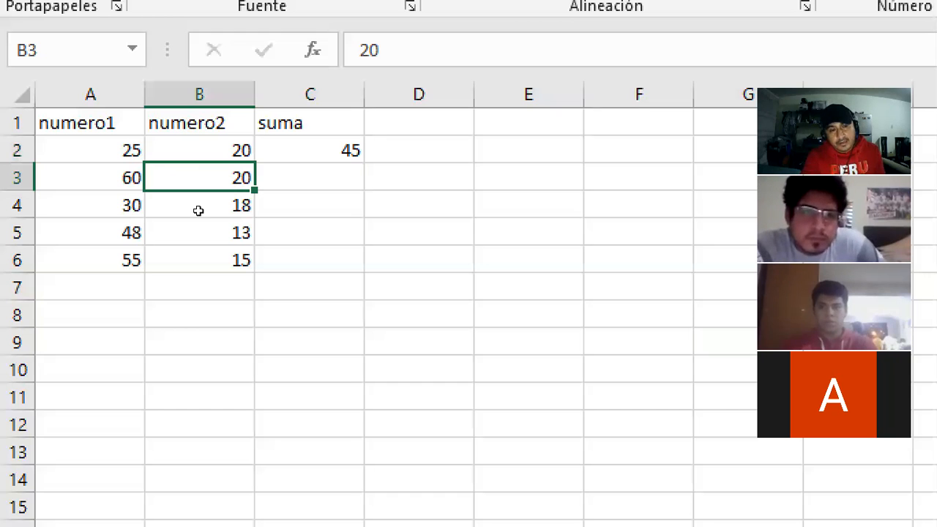
Step: Check the formula and its references in C2 against the changed numero2 value
{"action": "key", "text": "Up"}
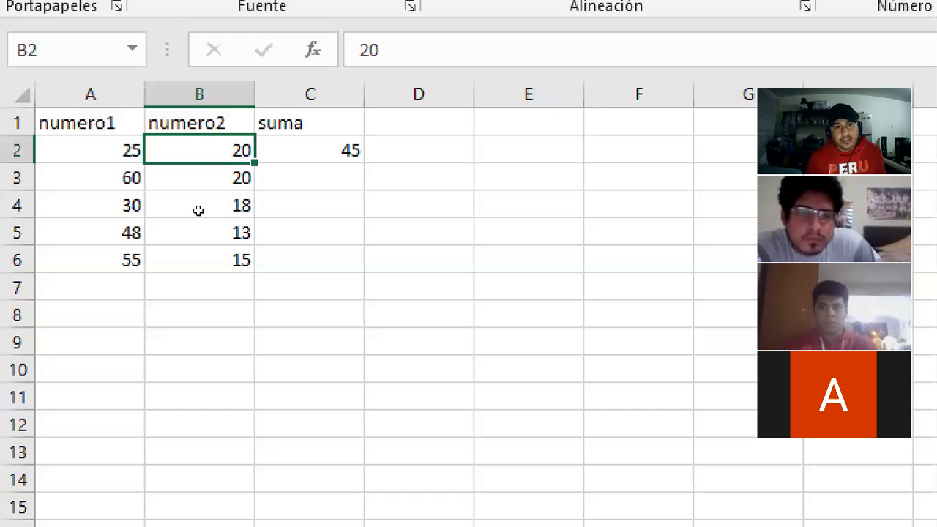
{"action": "key", "text": "Right"}
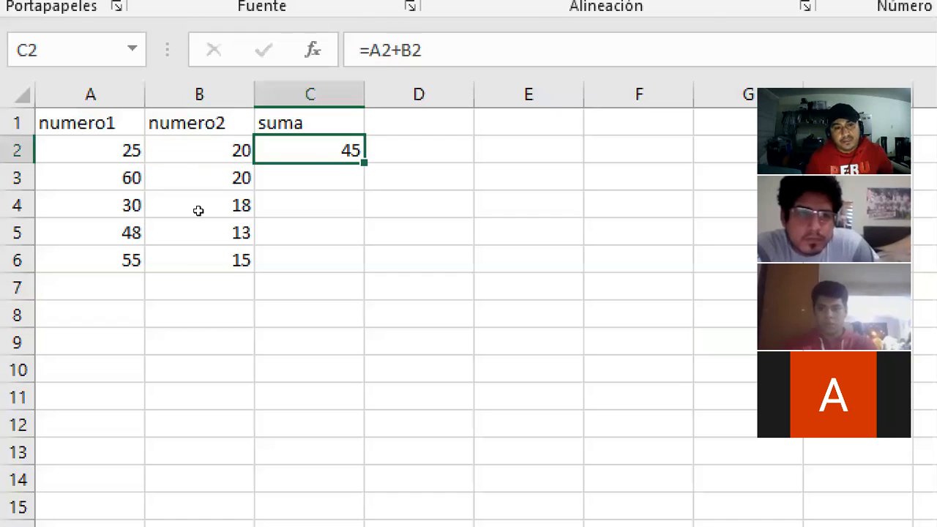
{"action": "key", "text": "F2"}
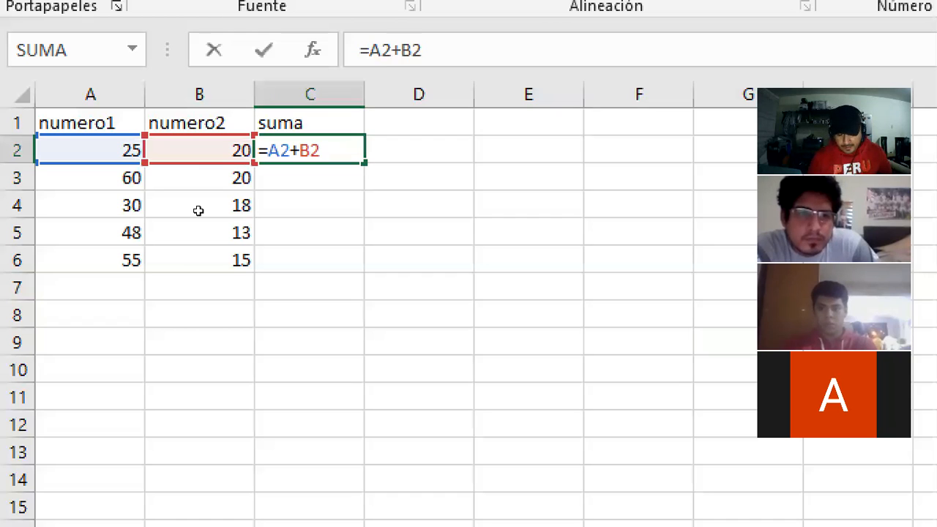
{"action": "key", "text": "Return"}
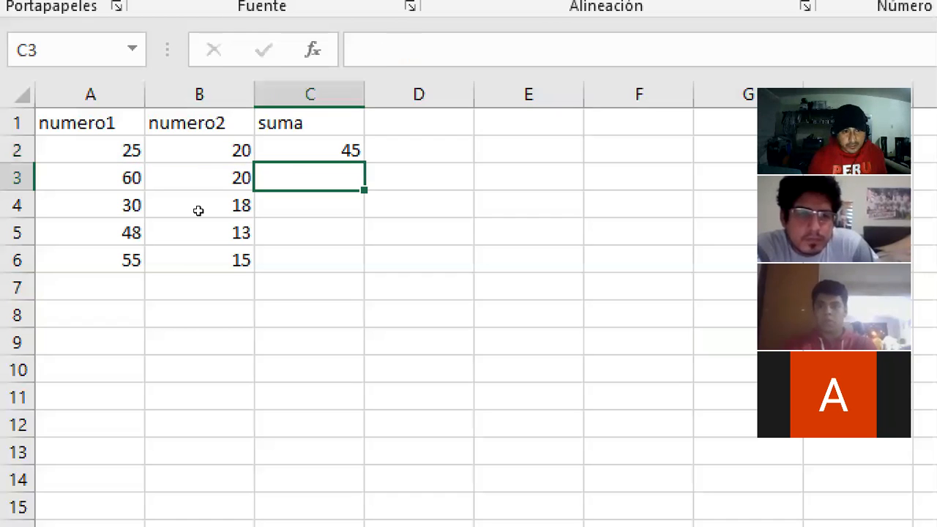
Step: Replace the cell references in C2's formula with fixed numbers so that it reads =25+20
{"action": "key", "text": "Up"}
{"action": "key", "text": "F2"}
{"action": "key", "text": "BackSpace"}
{"action": "key", "text": "BackSpace"}
{"action": "key", "text": "BackSpace"}
{"action": "key", "text": "BackSpace"}
{"action": "key", "text": "BackSpace"}
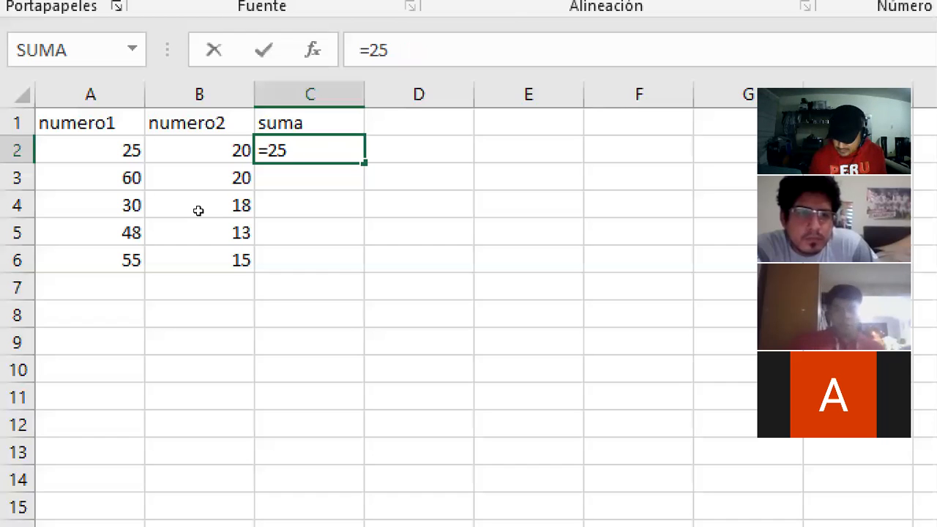
{"action": "type", "text": "+20"}
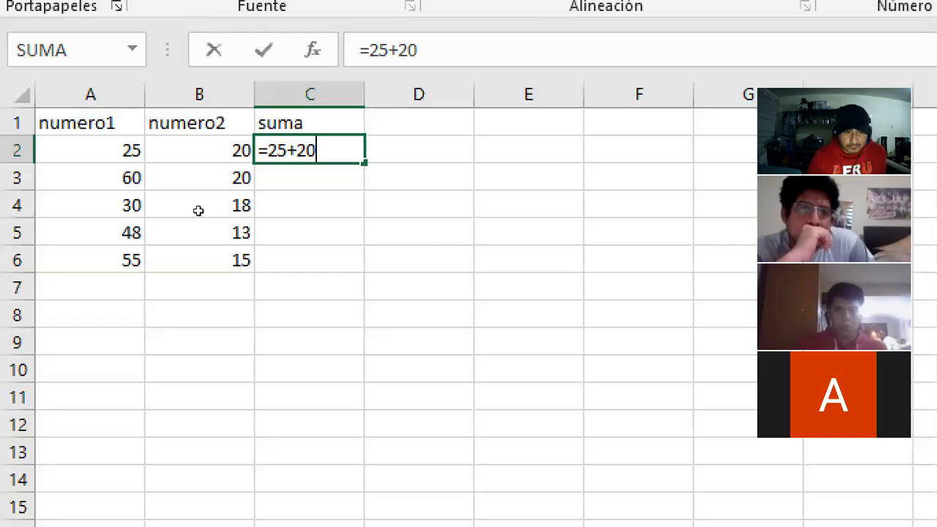
{"action": "key", "text": "ctrl+Return"}
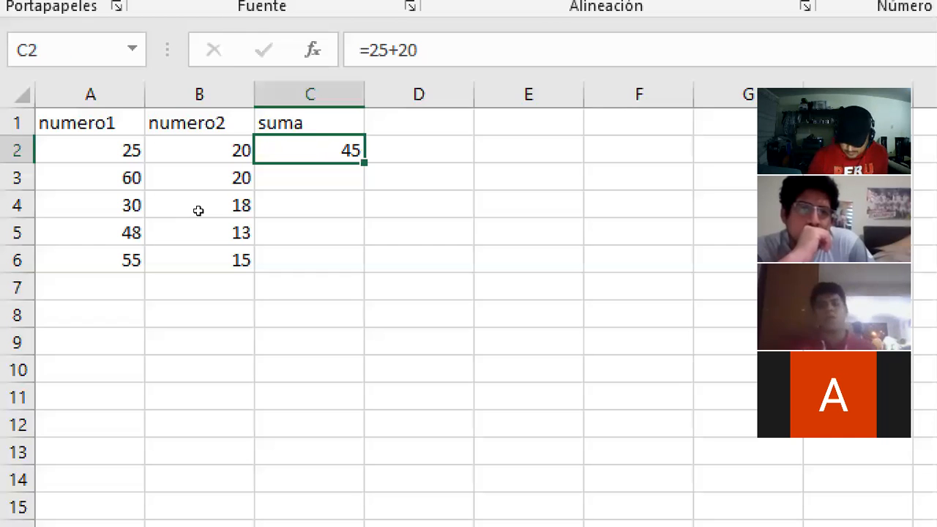
Step: Set the numero2 value in cell B2 to 15
{"action": "key", "text": "Left"}
{"action": "key", "text": "Left"}
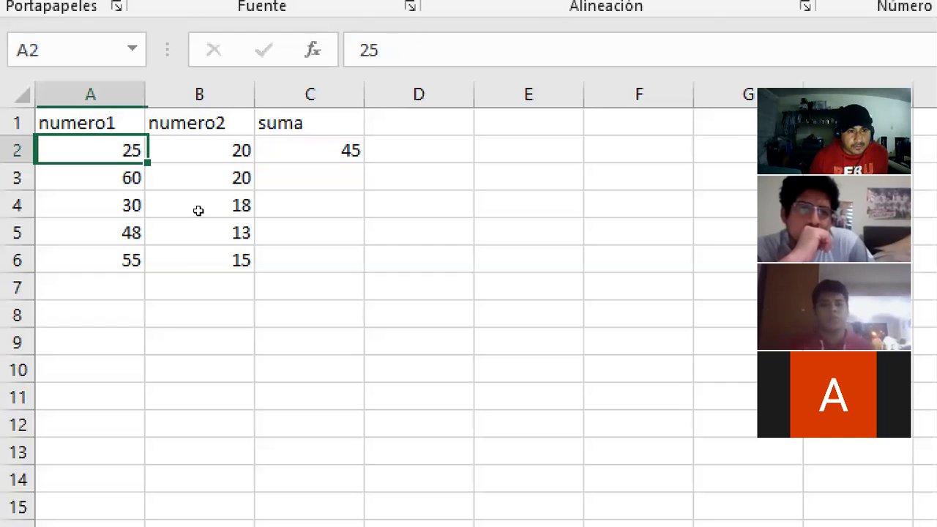
{"action": "key", "text": "Right"}
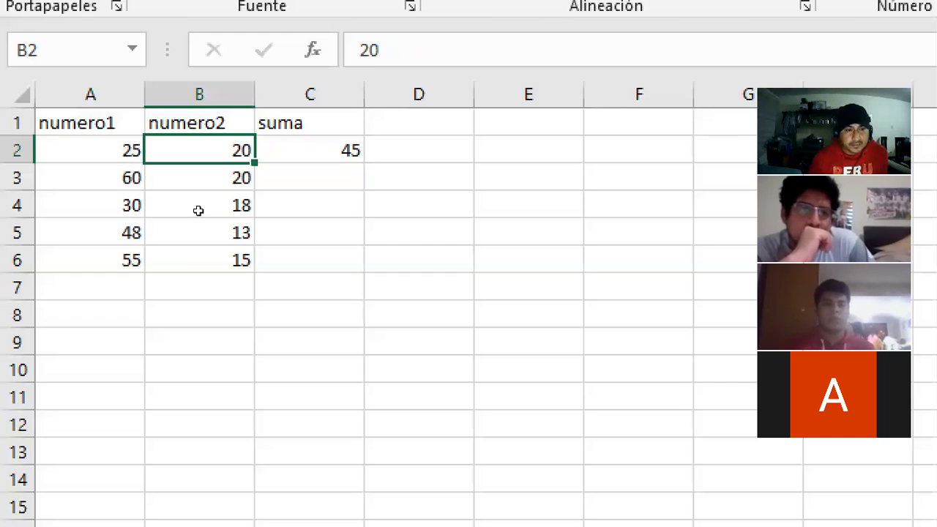
{"action": "type", "text": "15"}
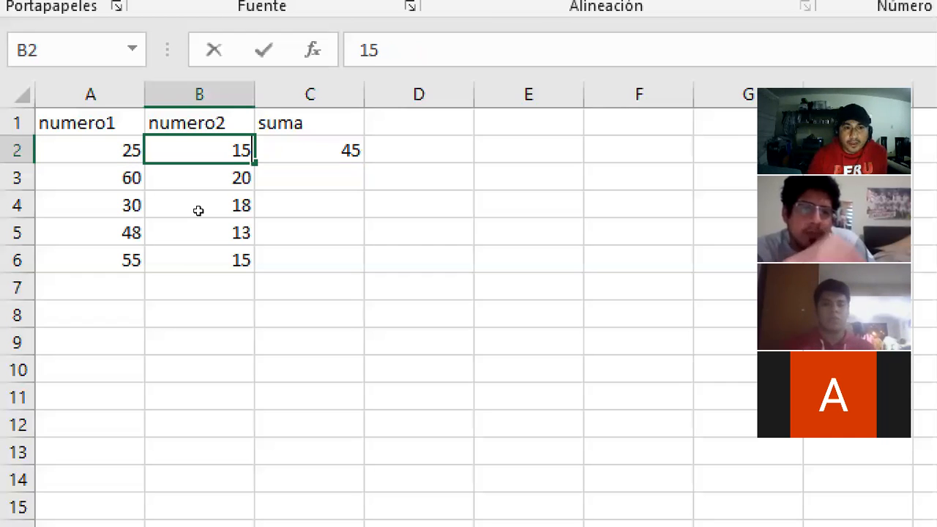
{"action": "key", "text": "Return"}
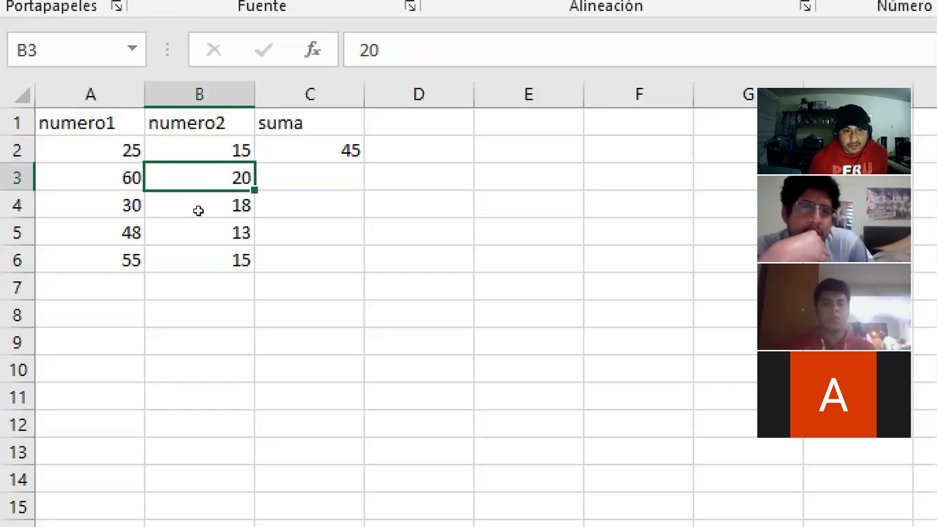
Step: Replace the fixed numbers in C2's formula with cell references so that it reads =A2+B2
{"action": "key", "text": "Up"}
{"action": "key", "text": "Right"}
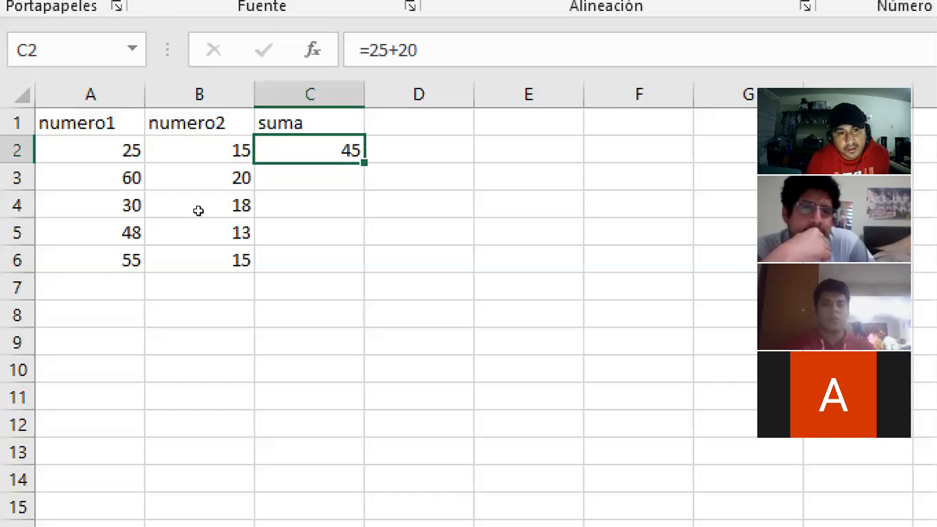
{"action": "key", "text": "F2"}
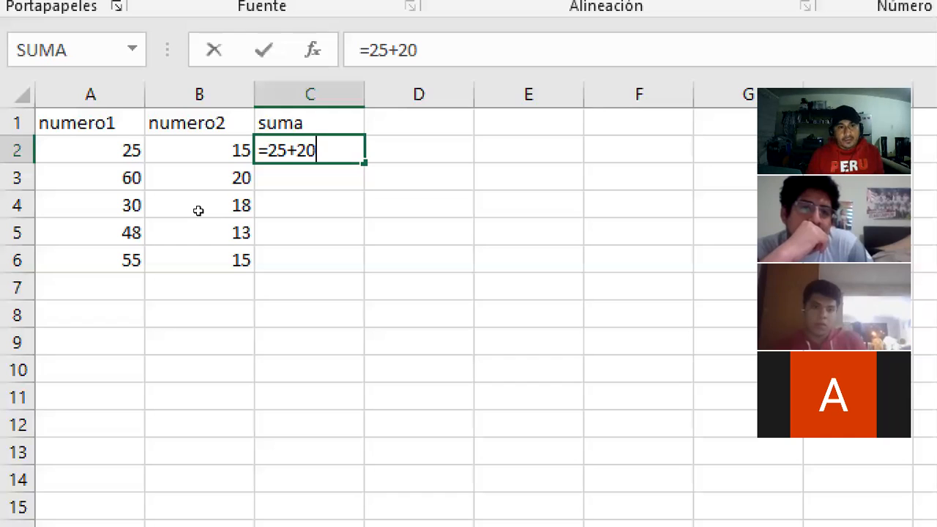
{"action": "key", "text": "BackSpace"}
{"action": "key", "text": "BackSpace"}
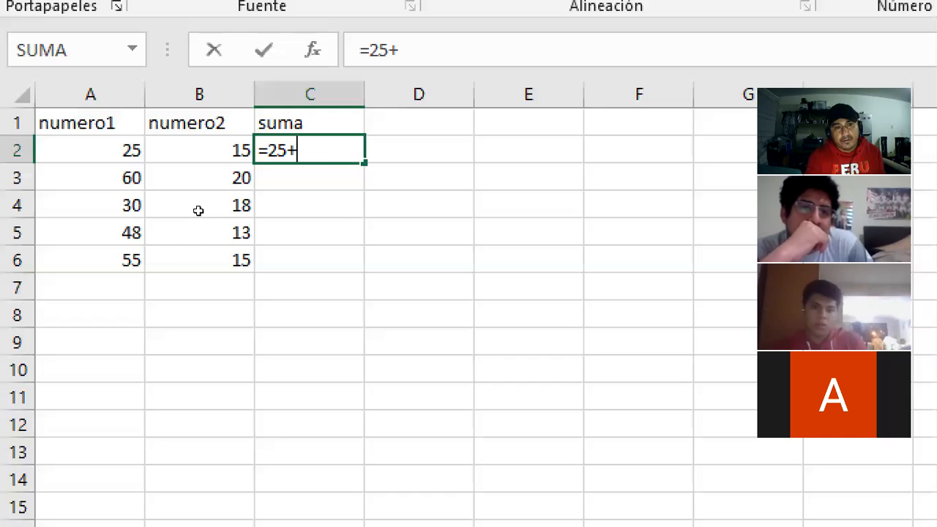
{"action": "key", "text": "BackSpace"}
{"action": "key", "text": "BackSpace"}
{"action": "key", "text": "BackSpace"}
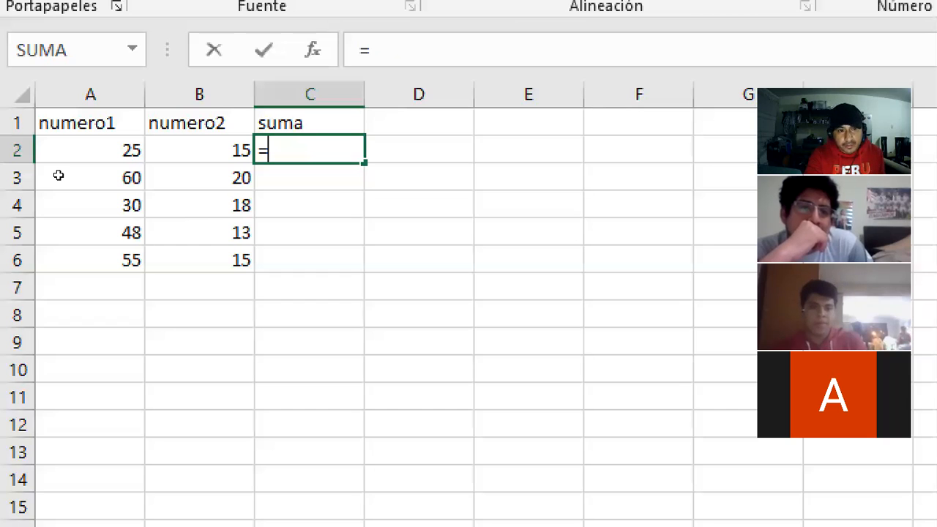
{"action": "key", "text": "Left"}
{"action": "key", "text": "Left"}
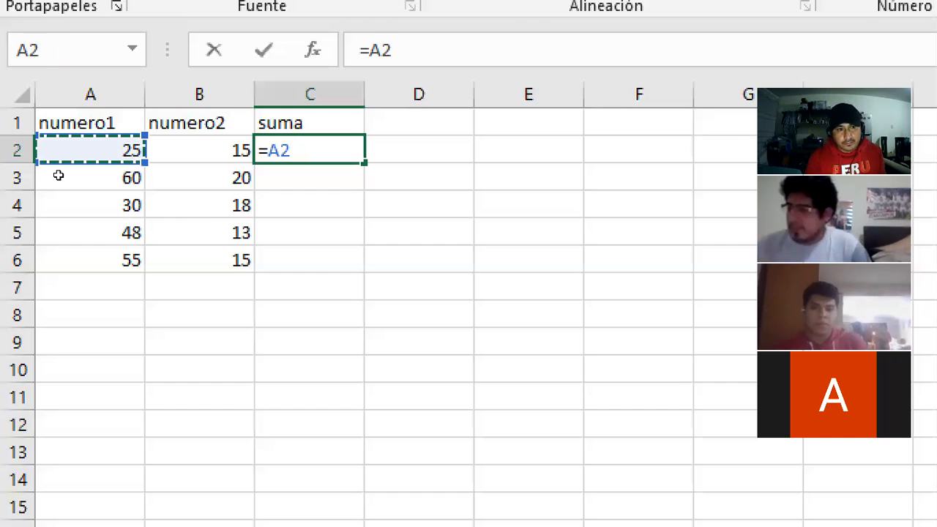
{"action": "type", "text": "+"}
{"action": "key", "text": "Left"}
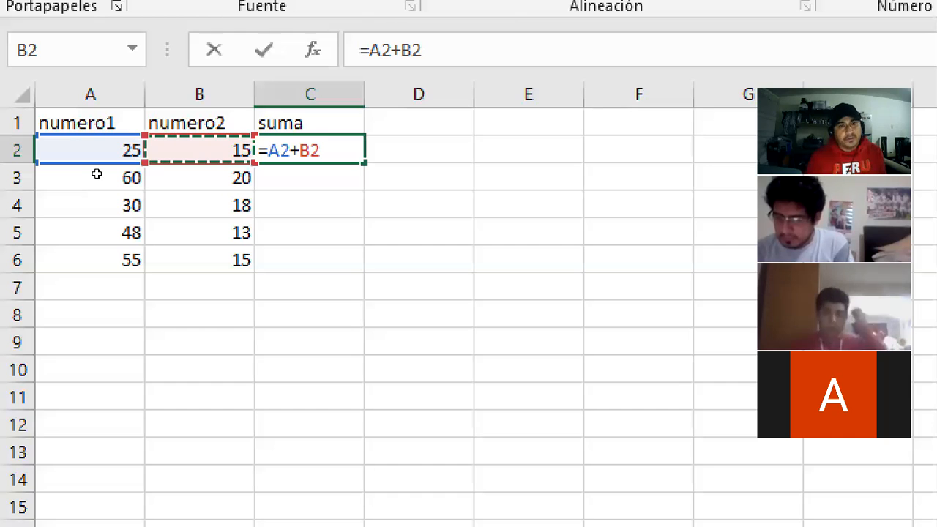
{"action": "key", "text": "Return"}
{"action": "key", "text": "Up"}
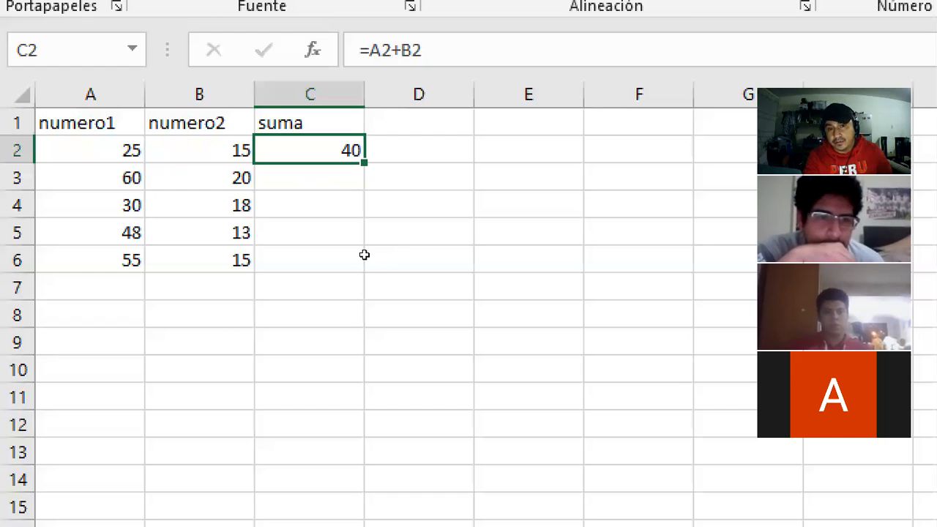
Step: Fill the =A2+B2 formula from C2 down the suma column through C6
{"action": "key", "text": "ctrl+z"}
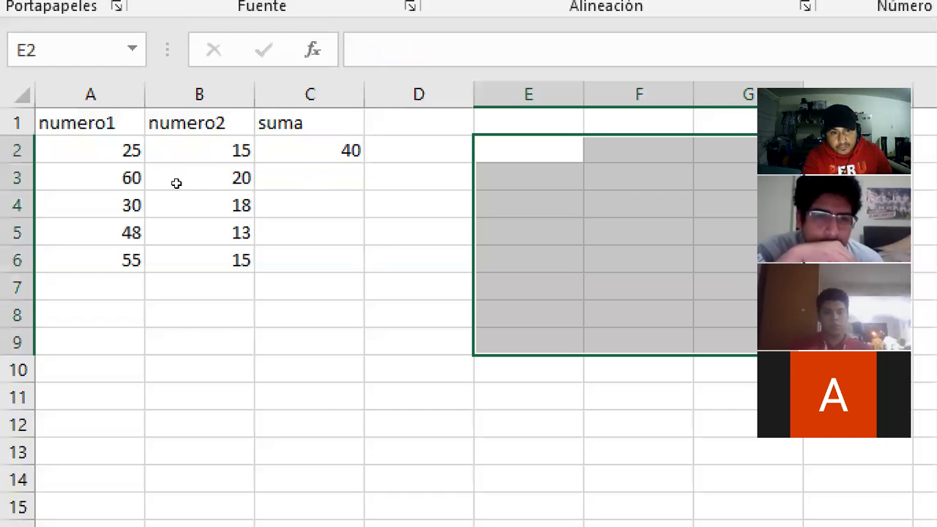
{"action": "key", "text": "Left"}
{"action": "key", "text": "Left"}
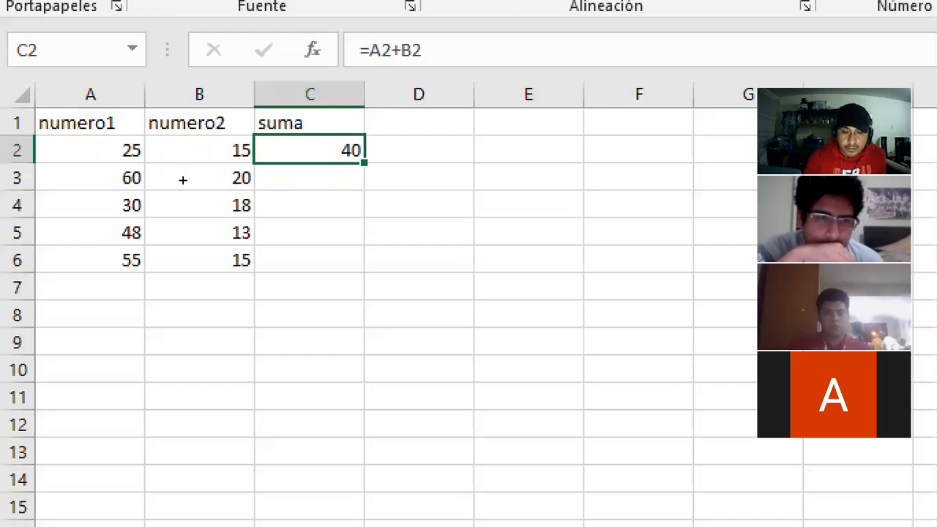
{"action": "key", "text": "shift+Down"}
{"action": "left_click", "coordinate": [290, 253], "text": "shift"}
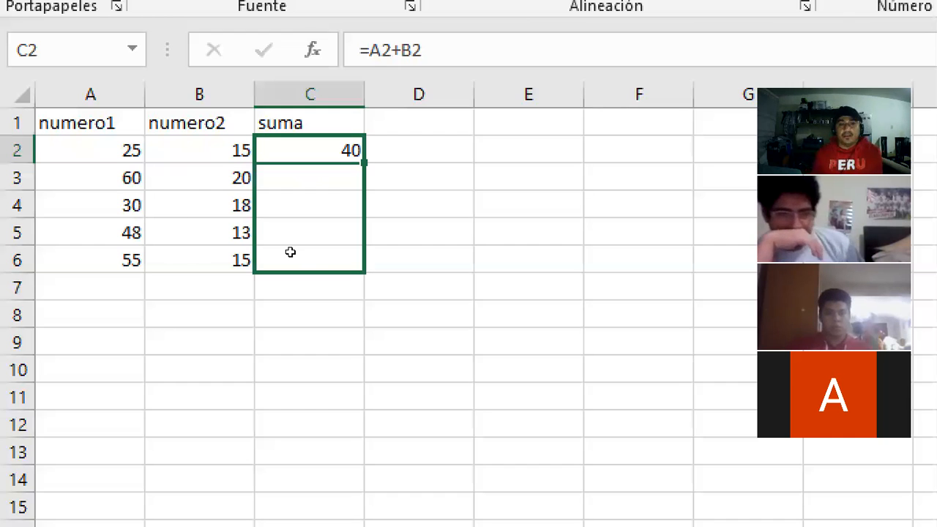
{"action": "key", "text": "ctrl+d"}
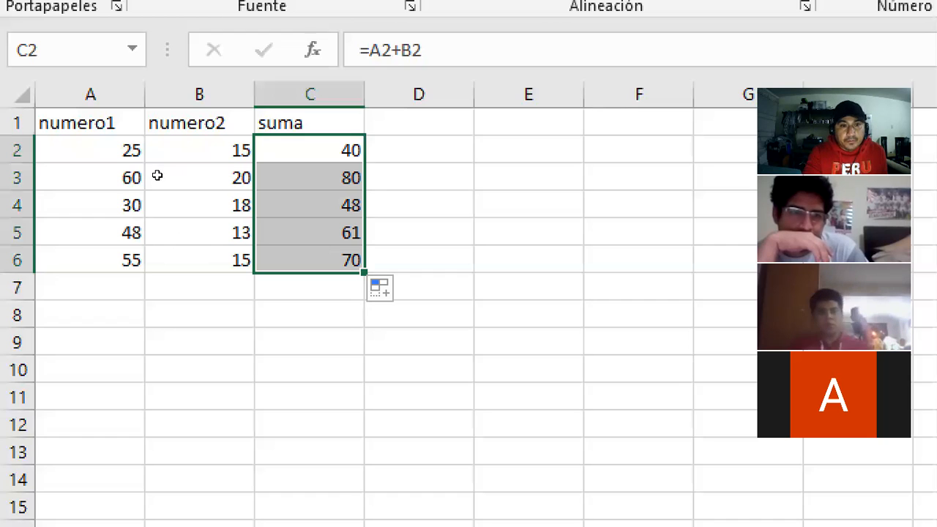
Step: Examine which cells the filled formulas in C3, C4 and C6 refer to, leaving them as they are
{"action": "key", "text": "Right"}
{"action": "key", "text": "Down"}
{"action": "key", "text": "Down"}
{"action": "key", "text": "Up"}
{"action": "key", "text": "Left"}
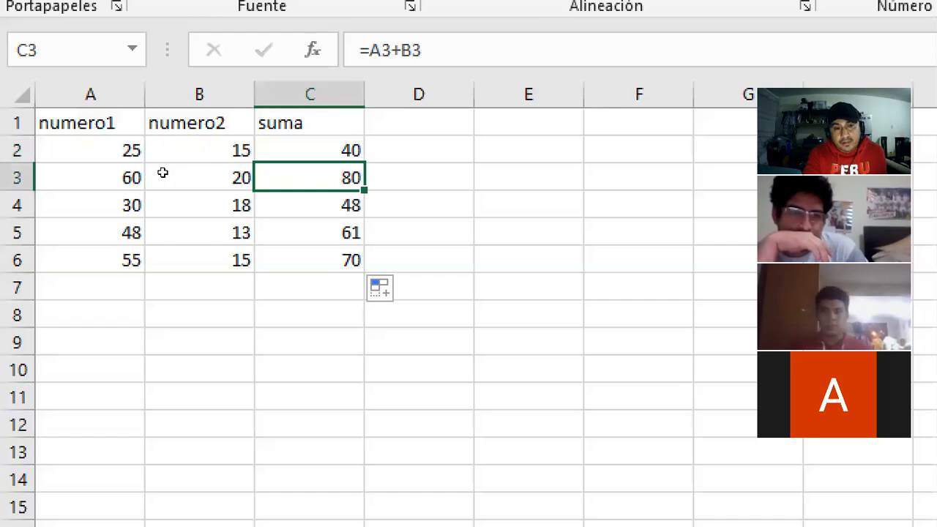
{"action": "key", "text": "Up"}
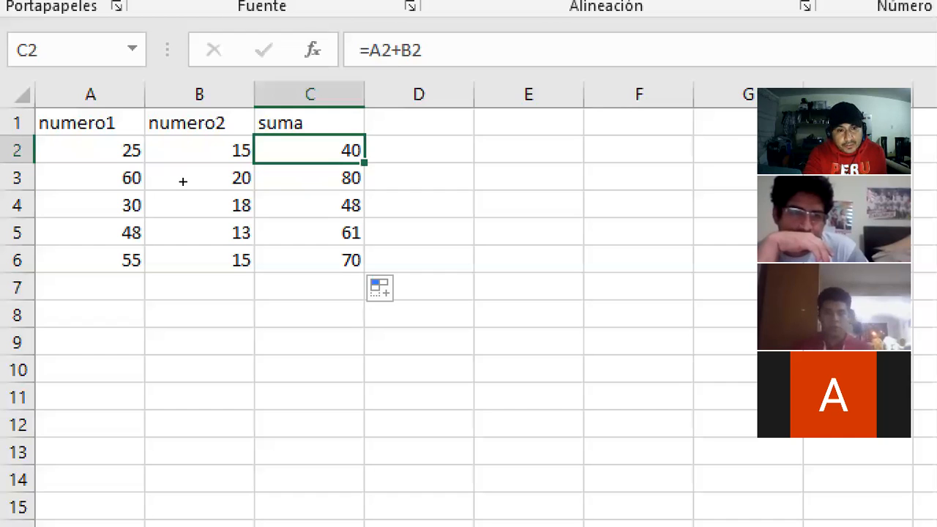
{"action": "key", "text": "ctrl+shift+Down"}
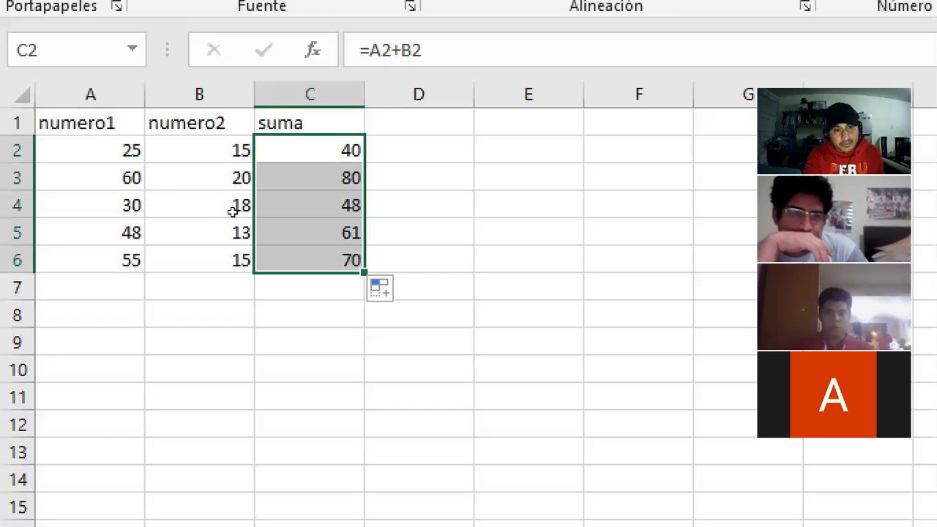
{"action": "key", "text": "Down"}
{"action": "key", "text": "F2"}
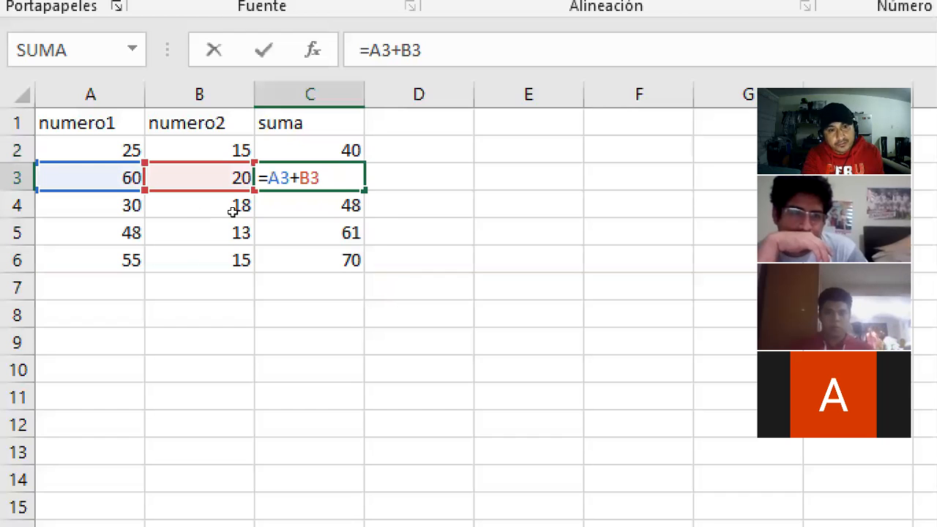
{"action": "key", "text": "Return"}
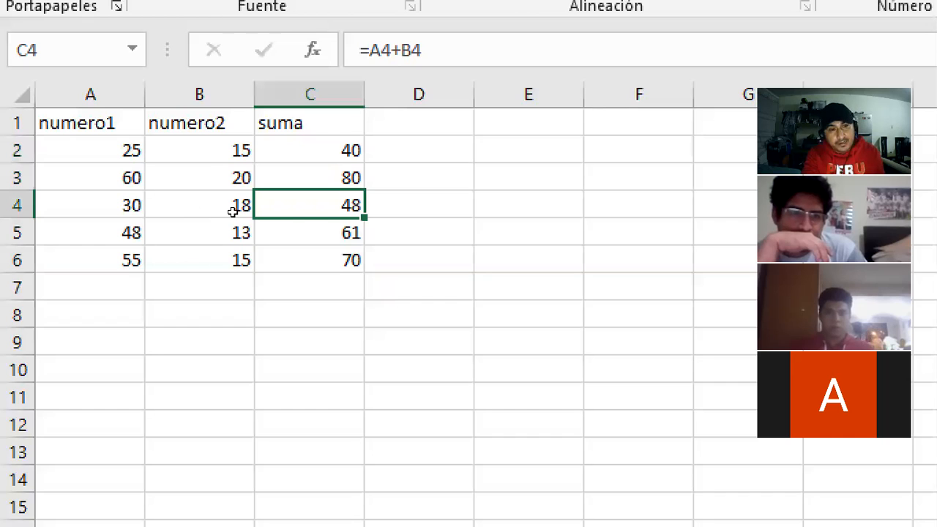
{"action": "key", "text": "F2"}
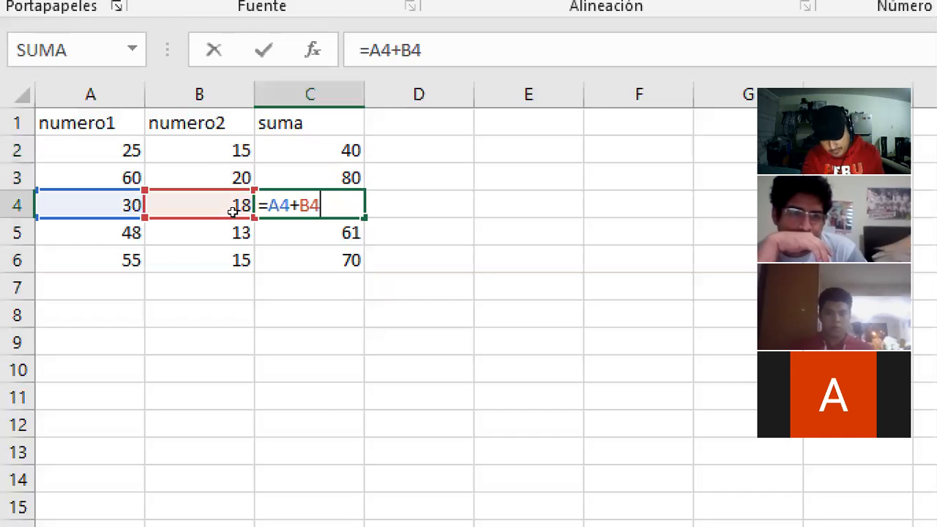
{"action": "key", "text": "Return"}
{"action": "key", "text": "Return"}
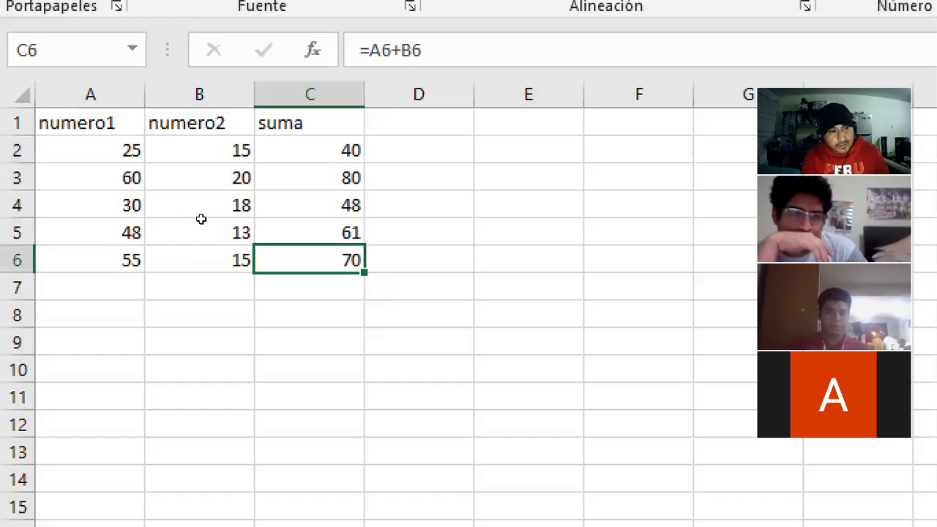
{"action": "key", "text": "F2"}
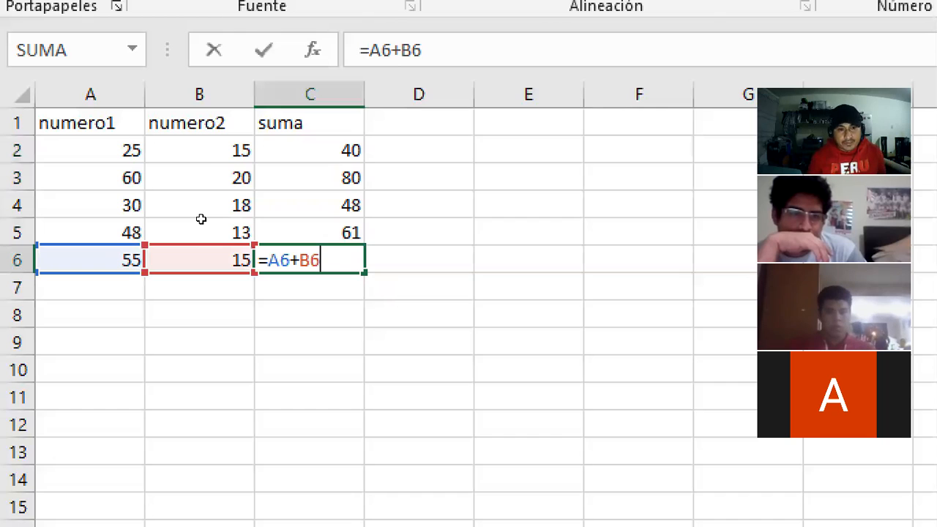
{"action": "key", "text": "Return"}
Step: Overwrite the formula in C2 with the fixed-number sum =25+15
{"action": "key", "text": "Up"}
{"action": "key", "text": "Up"}
{"action": "key", "text": "Up"}
{"action": "key", "text": "Up"}
{"action": "key", "text": "Up"}
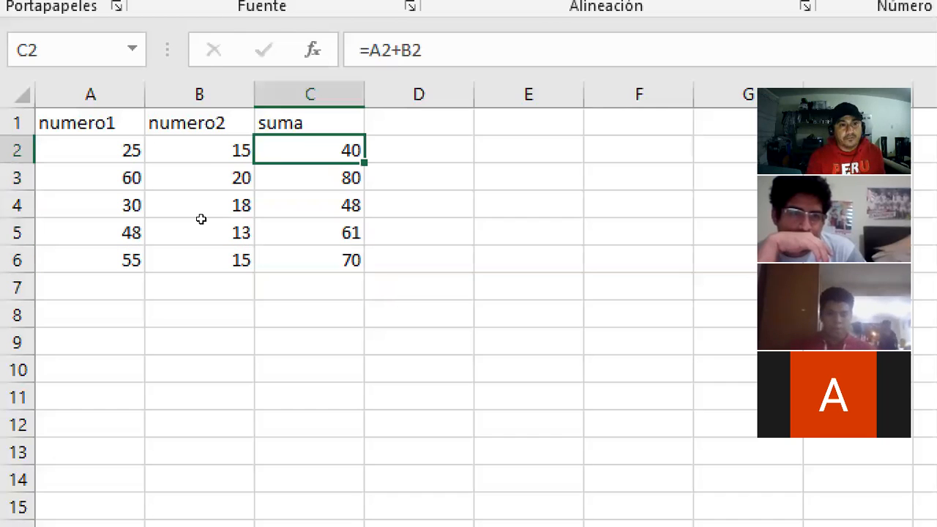
{"action": "type", "text": "="}
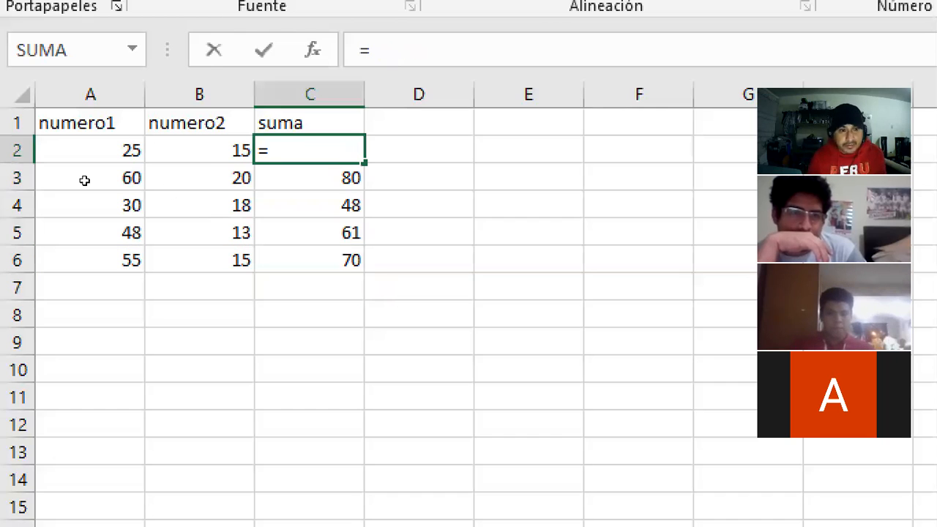
{"action": "type", "text": "25+"}
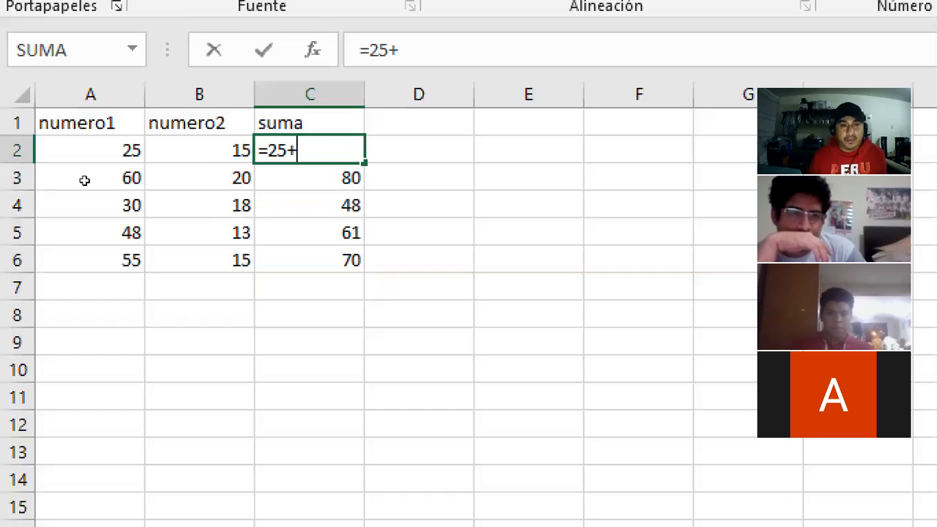
{"action": "type", "text": "15"}
{"action": "key", "text": "ctrl+Return"}
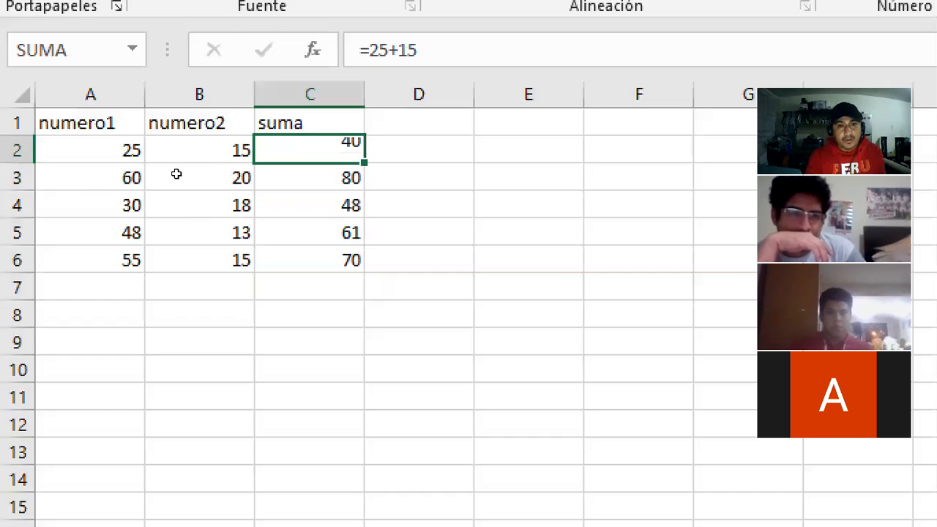
Step: Fill the fixed-number formula =25+15 from C2 down through C6
{"action": "key", "text": "Down"}
{"action": "key", "text": "Up"}
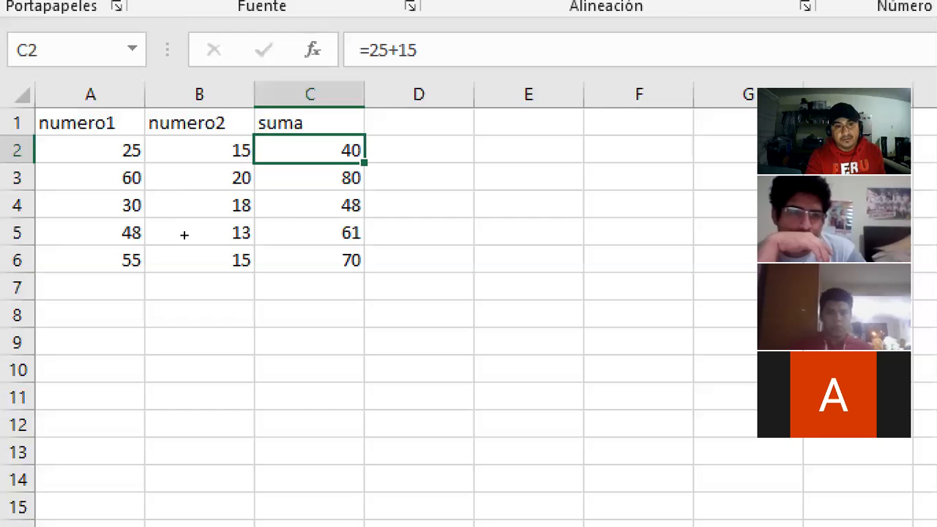
{"action": "key", "text": "ctrl+shift+Down"}
{"action": "key", "text": "ctrl+d"}
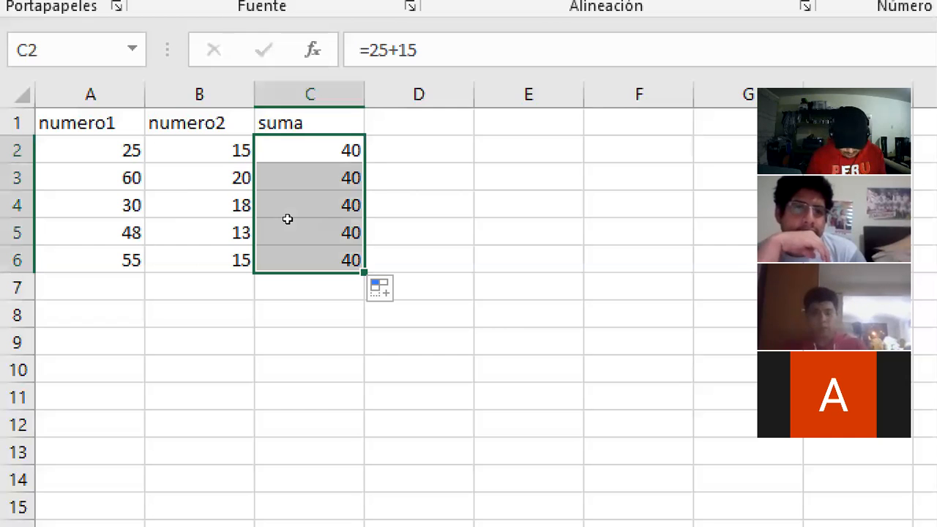
Step: Enter the formula =A2+B2 in C2 in place of the fixed-number sum
{"action": "key", "text": "Up"}
{"action": "key", "text": "Down"}
{"action": "type", "text": "="}
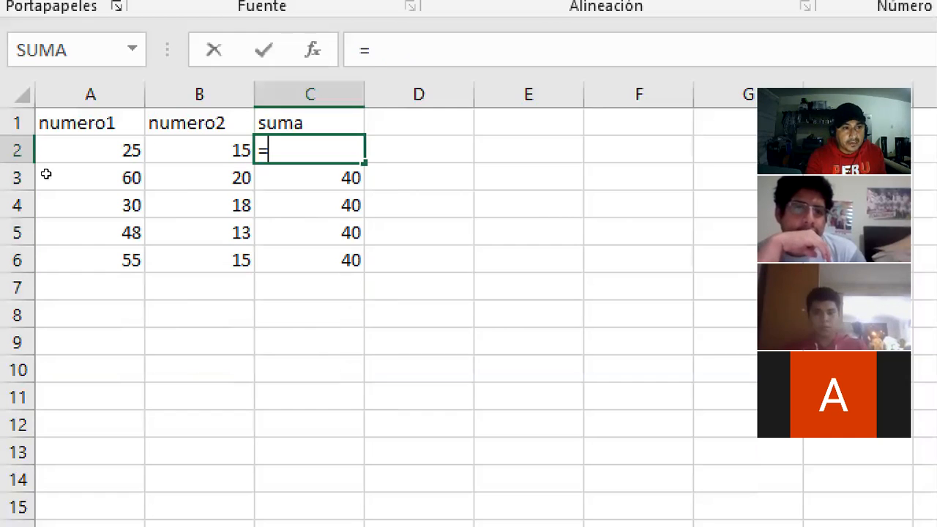
{"action": "key", "text": "Left"}
{"action": "key", "text": "Left"}
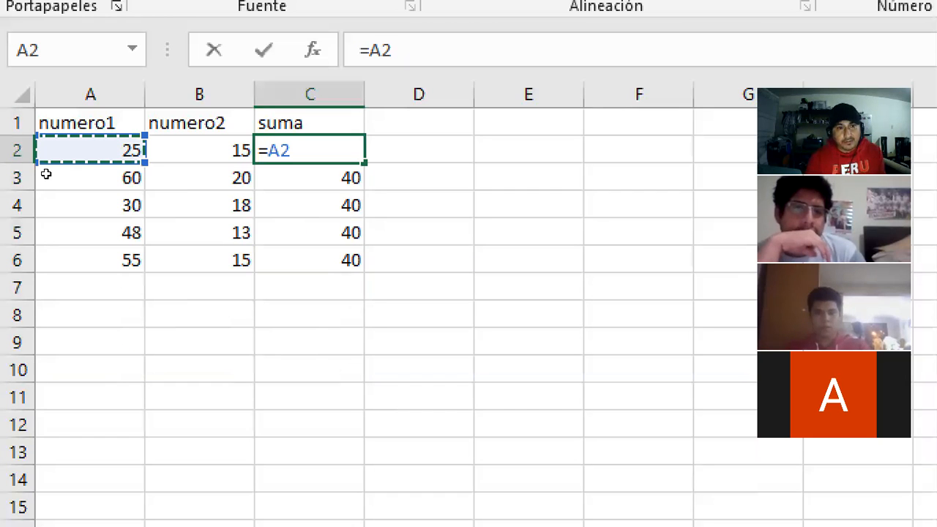
{"action": "type", "text": "+"}
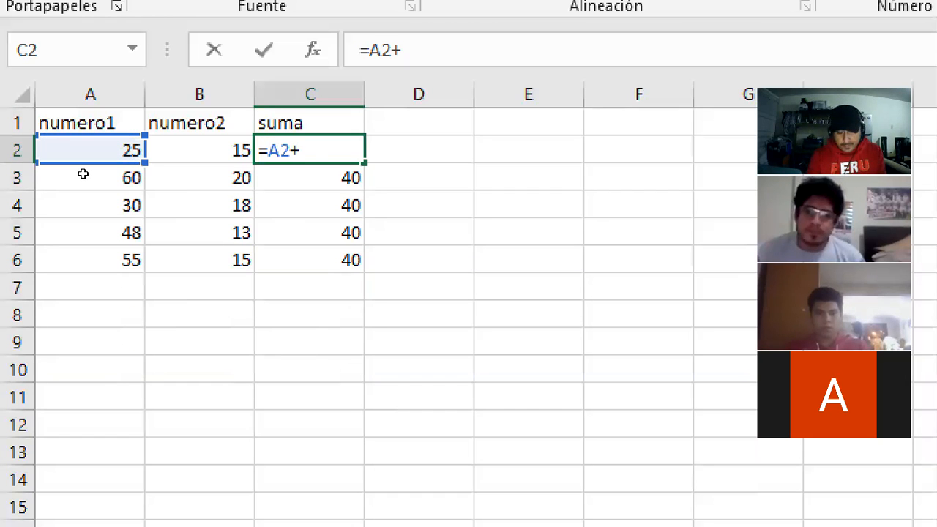
{"action": "key", "text": "Left"}
{"action": "key", "text": "ctrl+Return"}
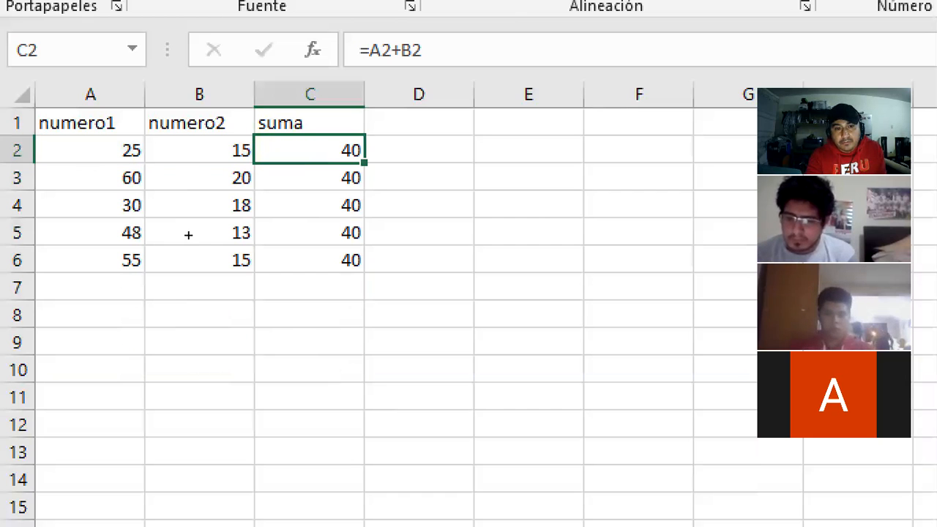
Step: Copy C2's cell-reference formula down to C6 and select the empty header cell D1
{"action": "key", "text": "ctrl+shift+Down"}
{"action": "key", "text": "ctrl+d"}
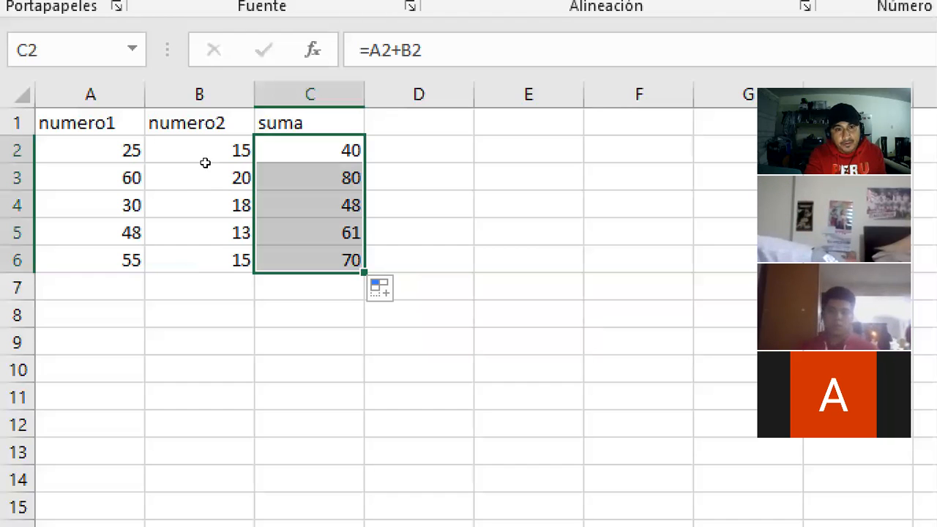
{"action": "key", "text": "Up"}
{"action": "key", "text": "Right"}
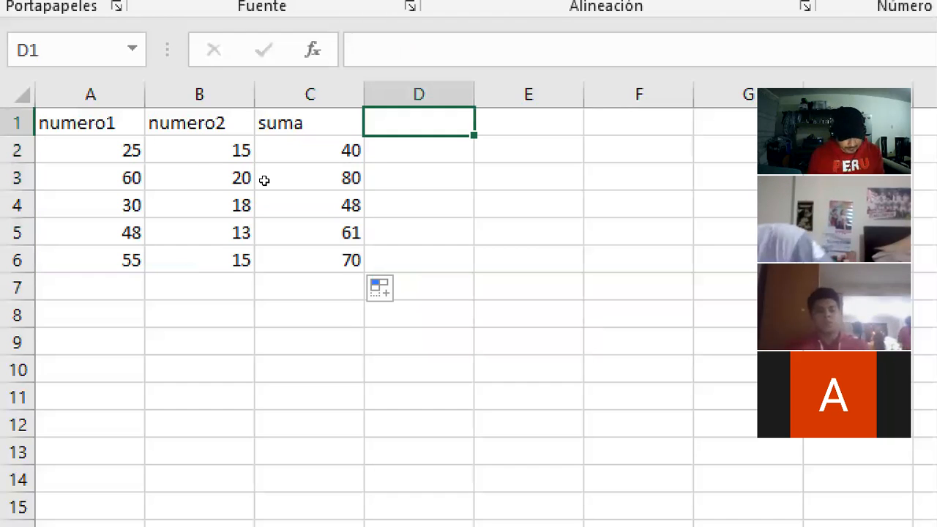
Step: Enter the column header Resta in cell D1, next to the suma header
{"action": "type", "text": "r"}
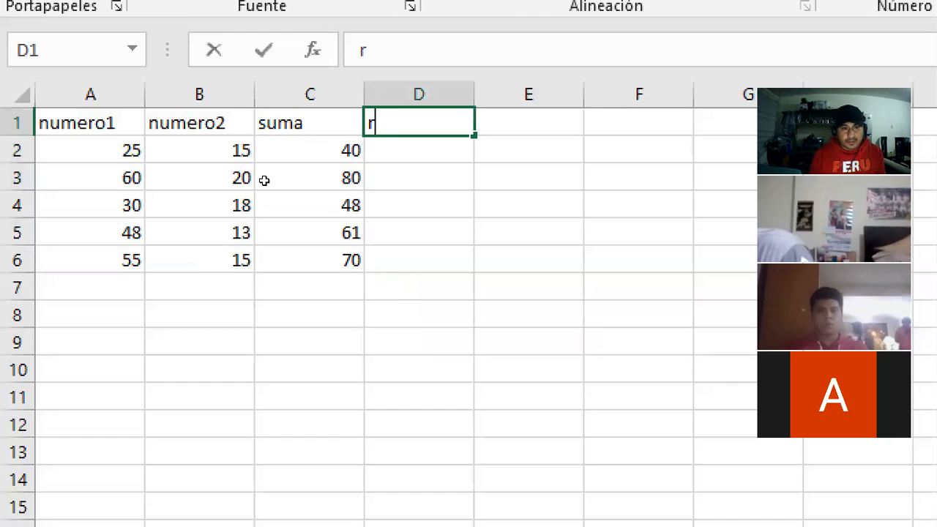
{"action": "type", "text": "ES"}
{"action": "key", "text": "BackSpace"}
{"action": "key", "text": "BackSpace"}
{"action": "key", "text": "BackSpace"}
{"action": "type", "text": "Re"}
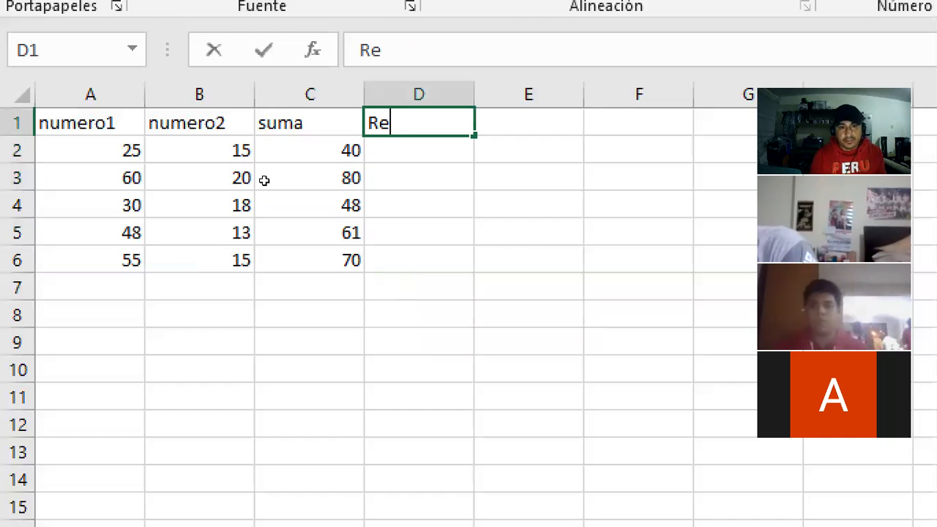
{"action": "type", "text": "sta"}
{"action": "key", "text": "Return"}
Step: Enter the subtraction formula +A2-B2 in D2, starting it with a plus sign instead of an equals sign
{"action": "type", "text": "="}
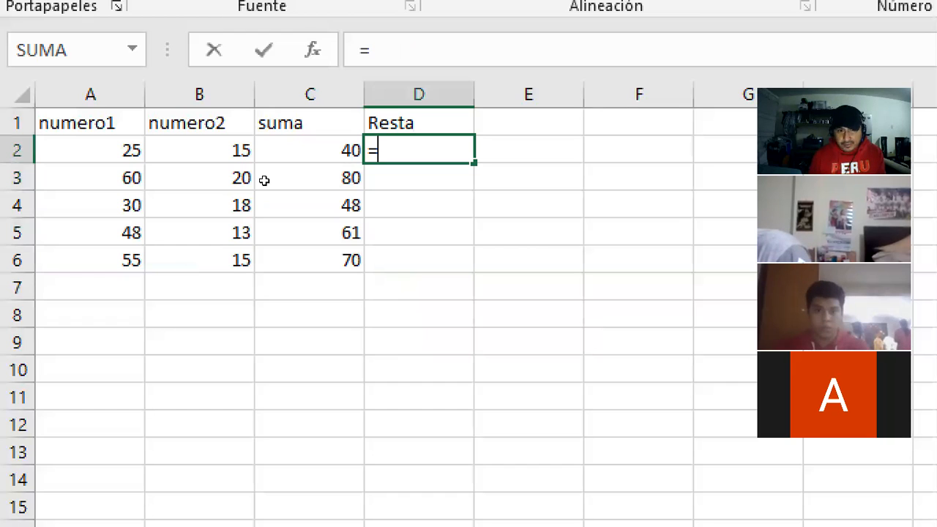
{"action": "key", "text": "BackSpace"}
{"action": "type", "text": "+"}
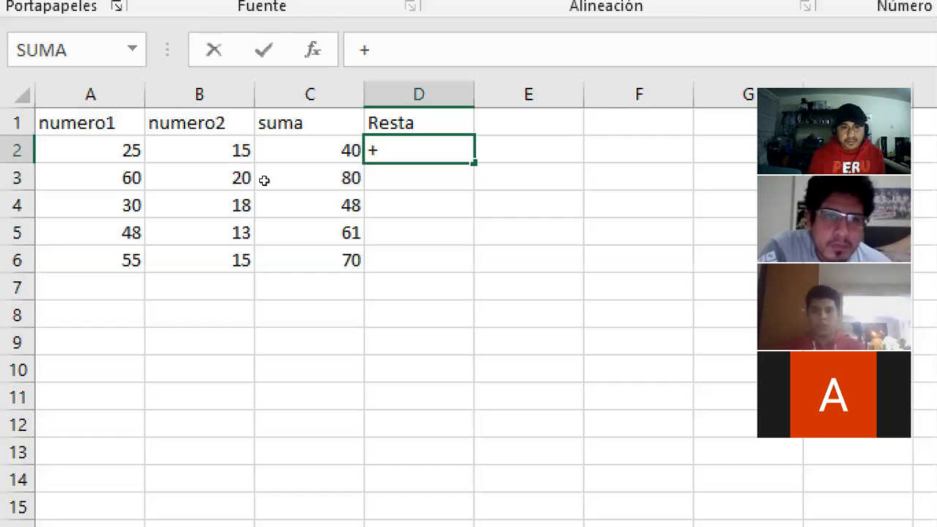
{"action": "key", "text": "BackSpace"}
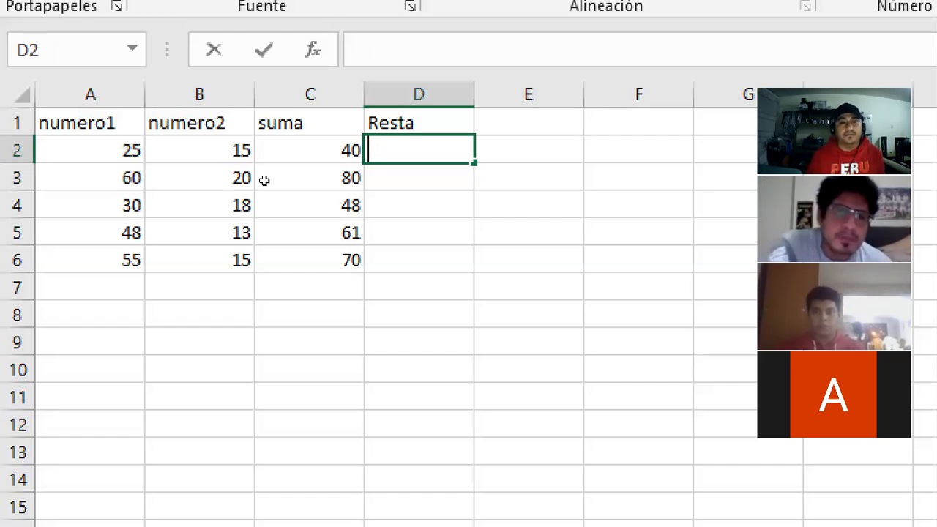
{"action": "type", "text": "+"}
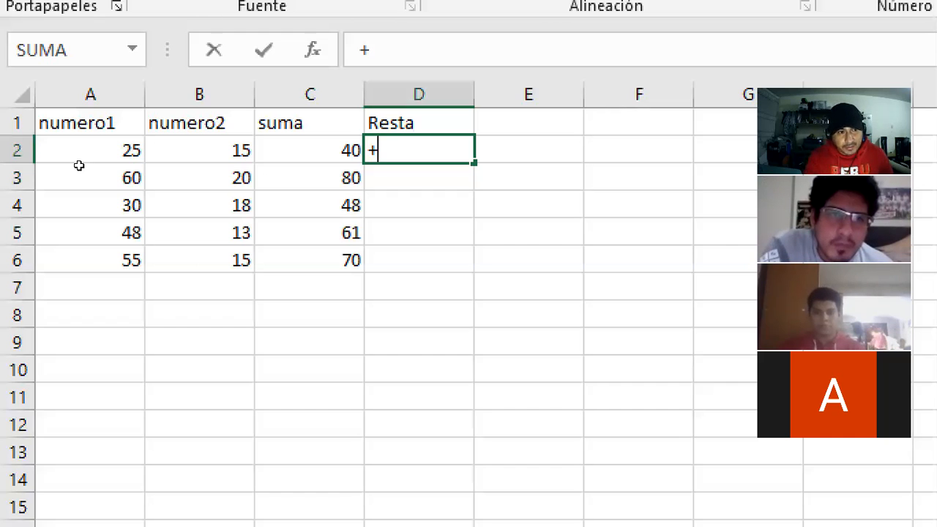
{"action": "key", "text": "Left"}
{"action": "key", "text": "Left"}
{"action": "key", "text": "Left"}
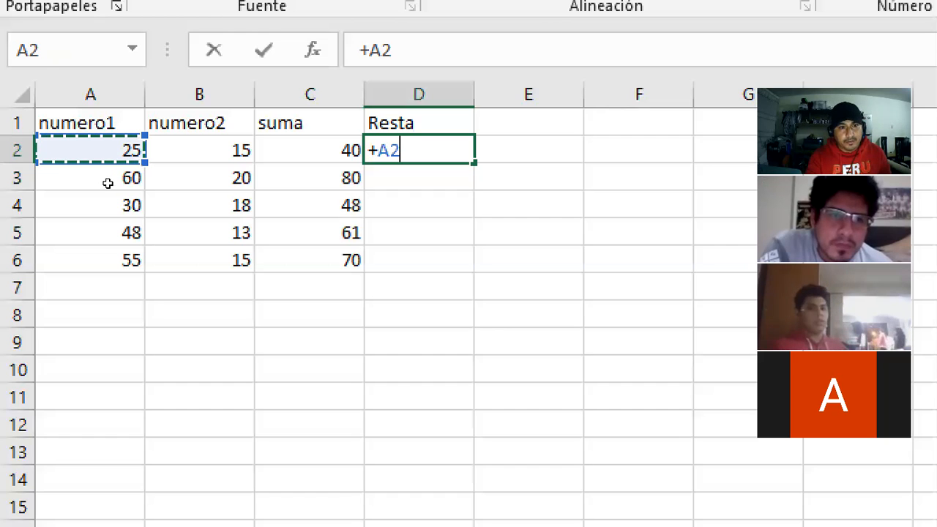
{"action": "type", "text": "-"}
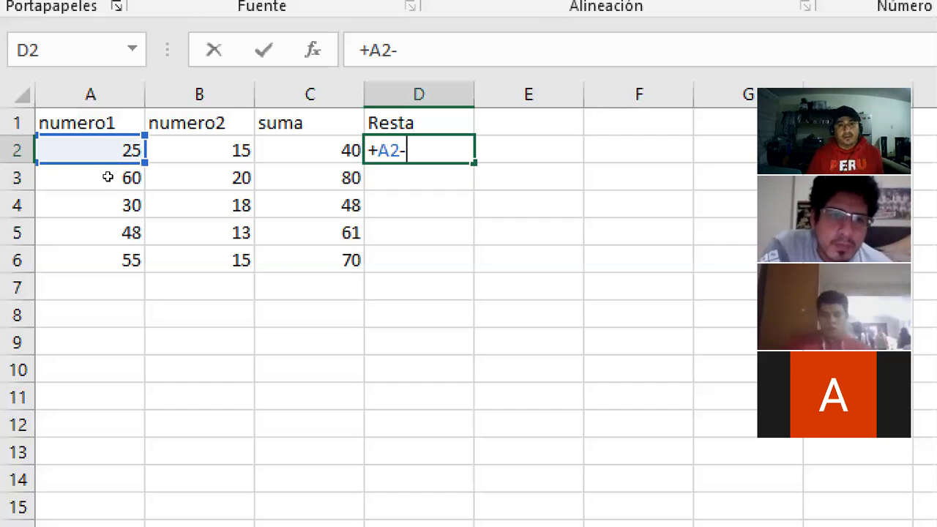
{"action": "key", "text": "Left"}
{"action": "key", "text": "Left"}
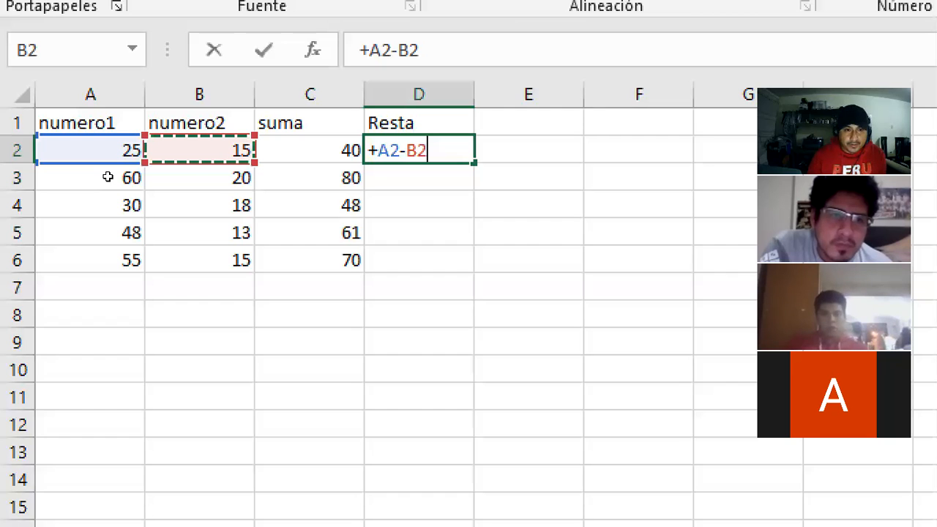
{"action": "key", "text": "Return"}
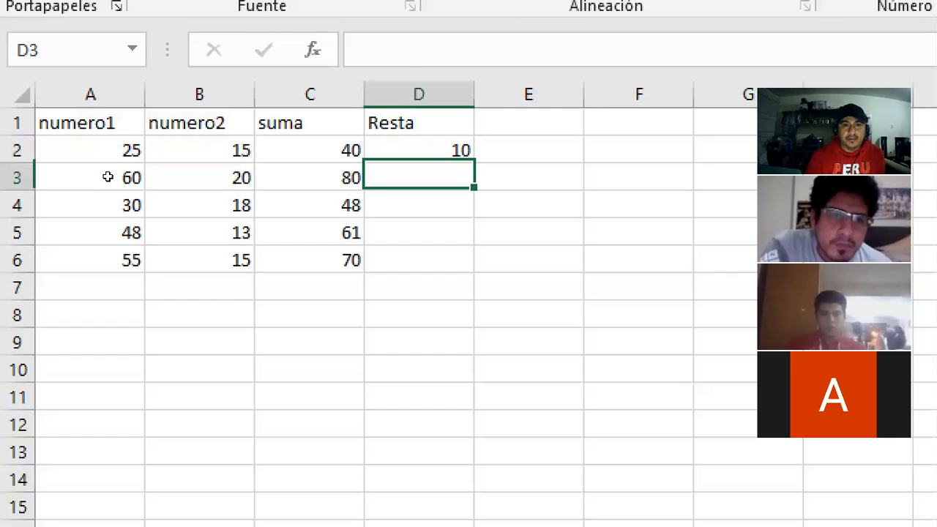
Step: Review the cell references in D2's subtraction formula and fill it down through D6
{"action": "key", "text": "Up"}
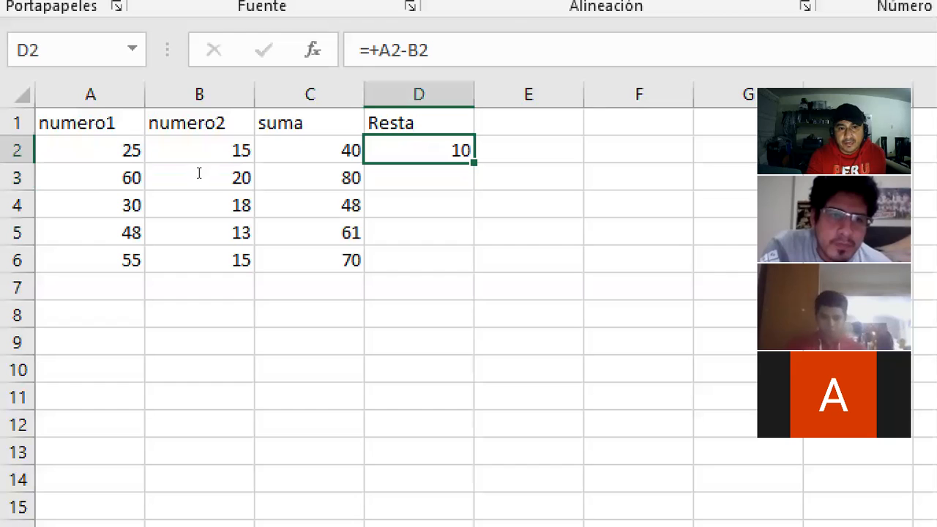
{"action": "key", "text": "F2"}
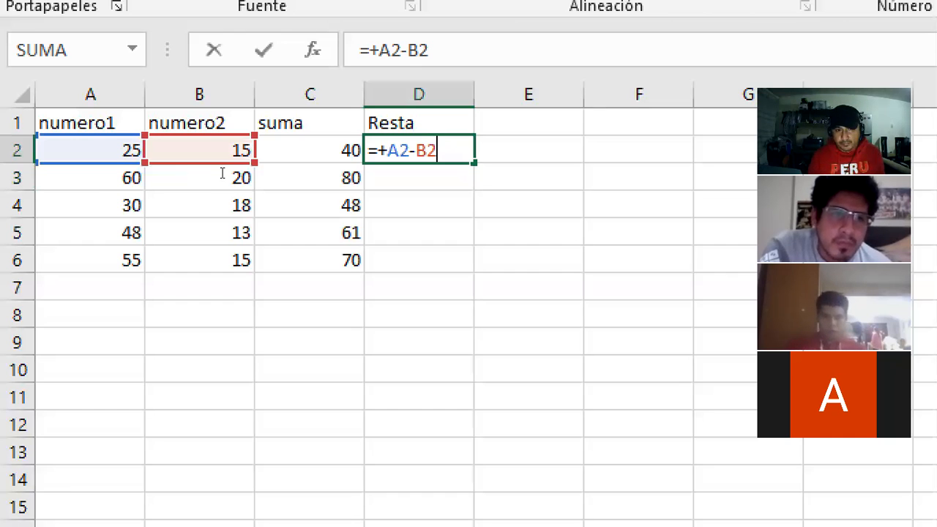
{"action": "key", "text": "ctrl+Return"}
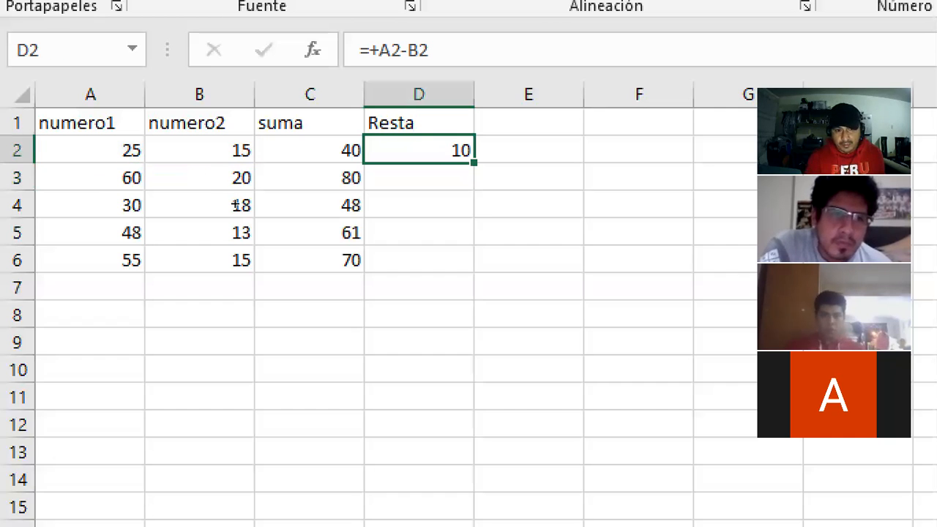
{"action": "key", "text": "shift+Down"}
{"action": "key", "text": "shift+Down"}
{"action": "key", "text": "shift+Down"}
{"action": "key", "text": "shift+Down"}
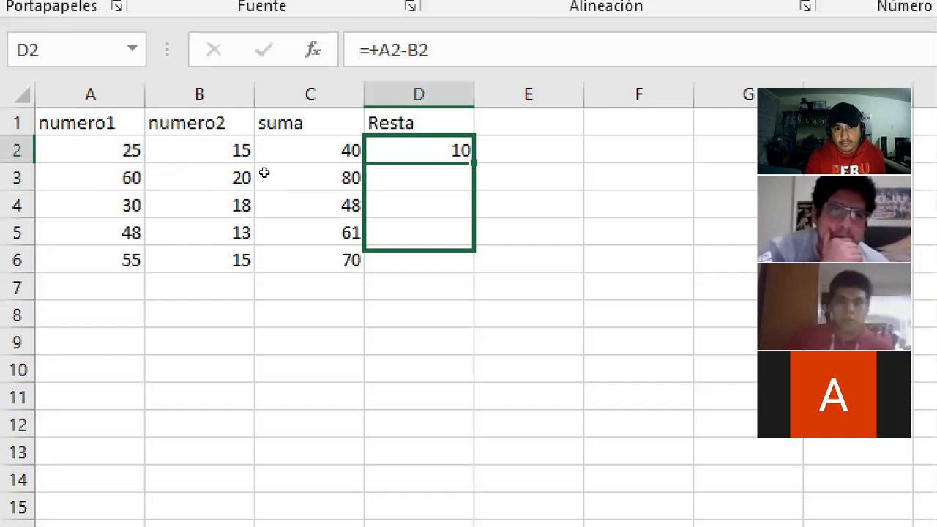
{"action": "key", "text": "ctrl+j"}
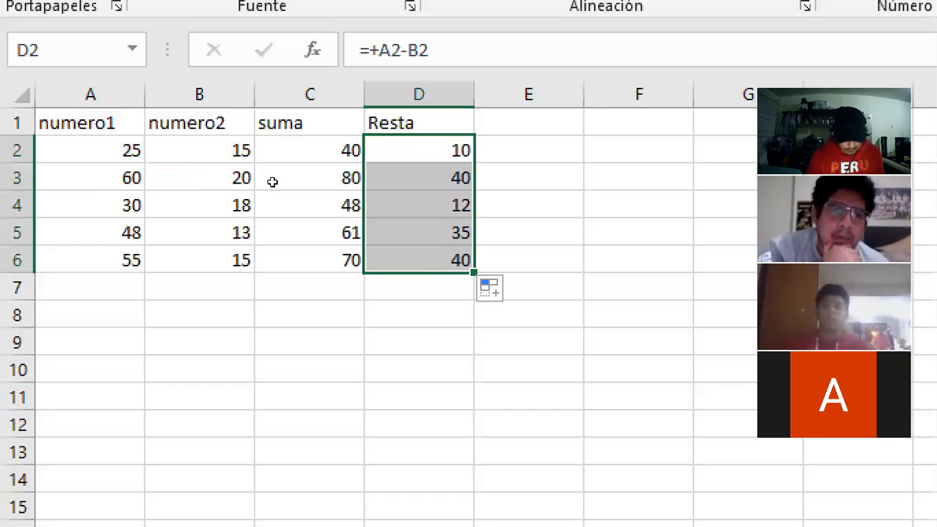
Step: Enter the shortened column header Multipli in cell E1, next to the Resta header
{"action": "key", "text": "Up"}
{"action": "key", "text": "Right"}
{"action": "type", "text": "Mul"}
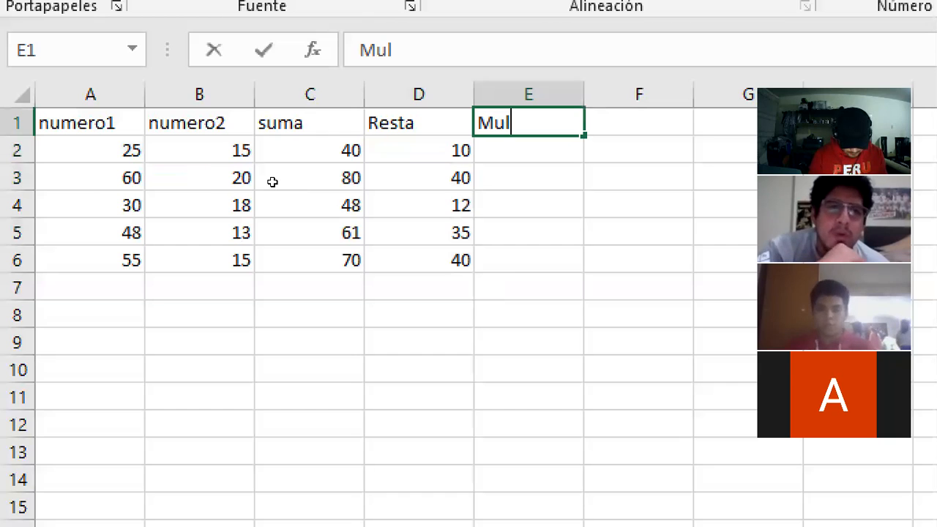
{"action": "type", "text": "tiplic"}
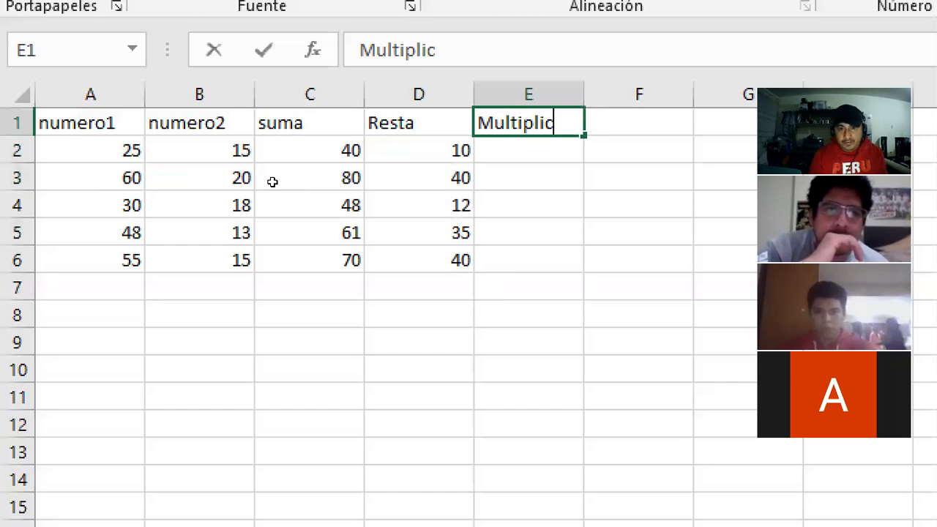
{"action": "type", "text": "acion"}
{"action": "key", "text": "BackSpace"}
{"action": "key", "text": "BackSpace"}
{"action": "key", "text": "BackSpace"}
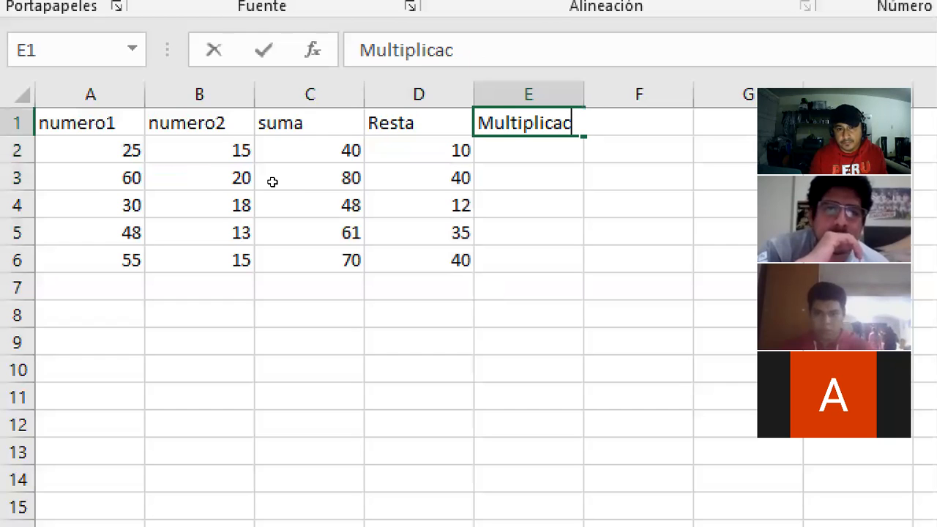
{"action": "key", "text": "BackSpace"}
{"action": "key", "text": "BackSpace"}
{"action": "key", "text": "BackSpace"}
{"action": "key", "text": "Return"}
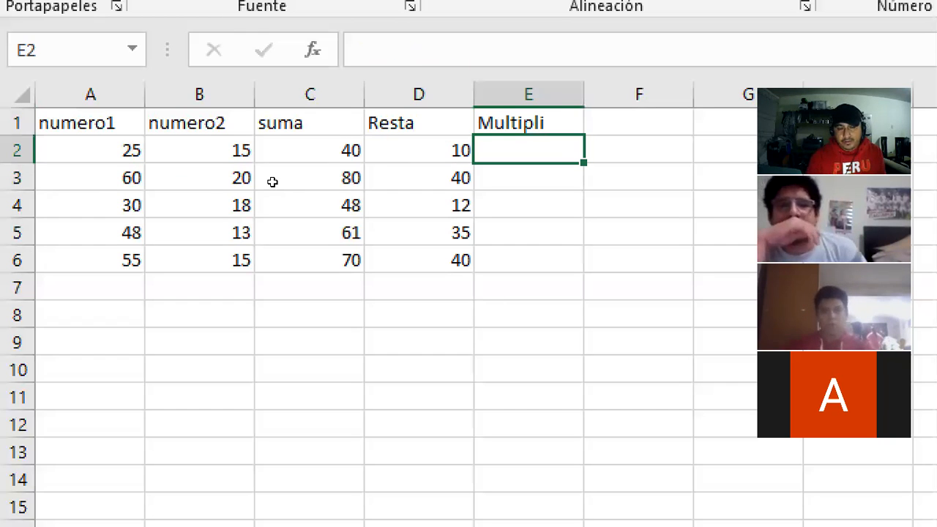
Step: Enter the multiplication formula =A2*B2 in E2, under the Multipli header
{"action": "type", "text": "="}
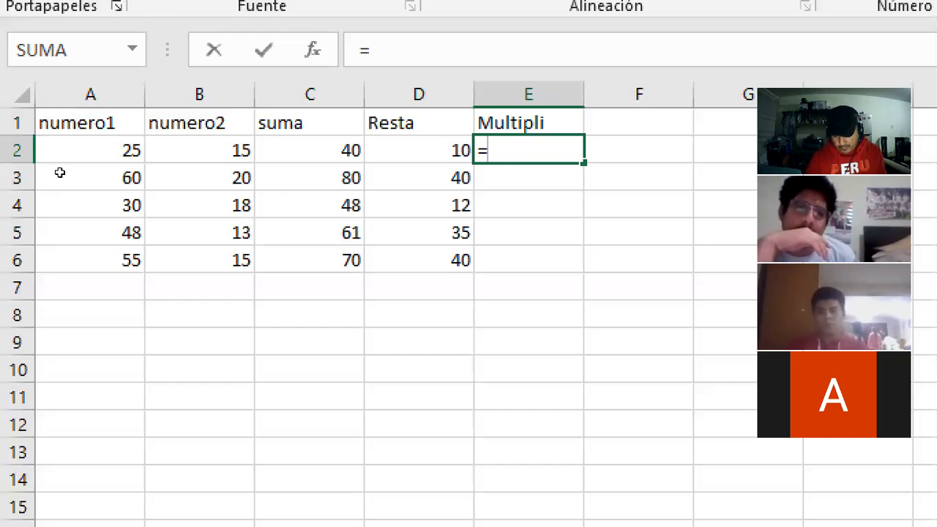
{"action": "key", "text": "Left"}
{"action": "key", "text": "Left"}
{"action": "key", "text": "Left"}
{"action": "key", "text": "Left"}
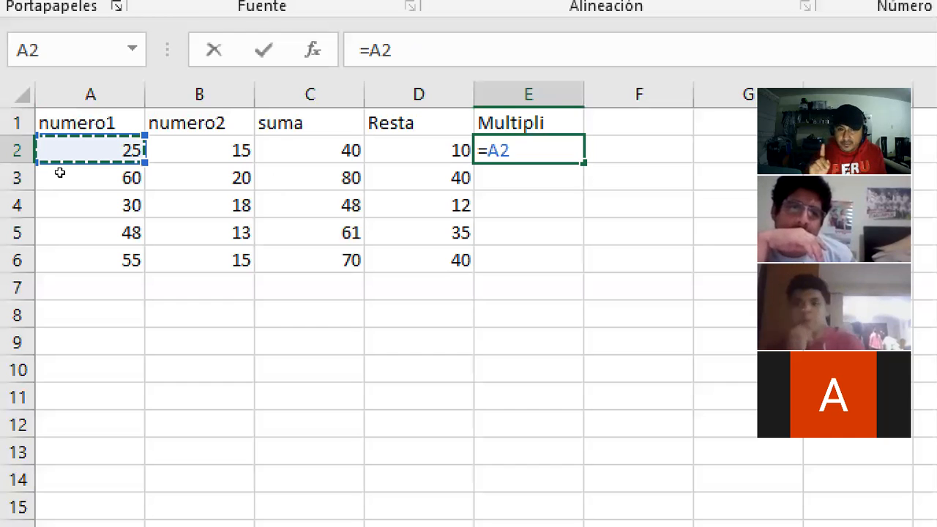
{"action": "type", "text": "*"}
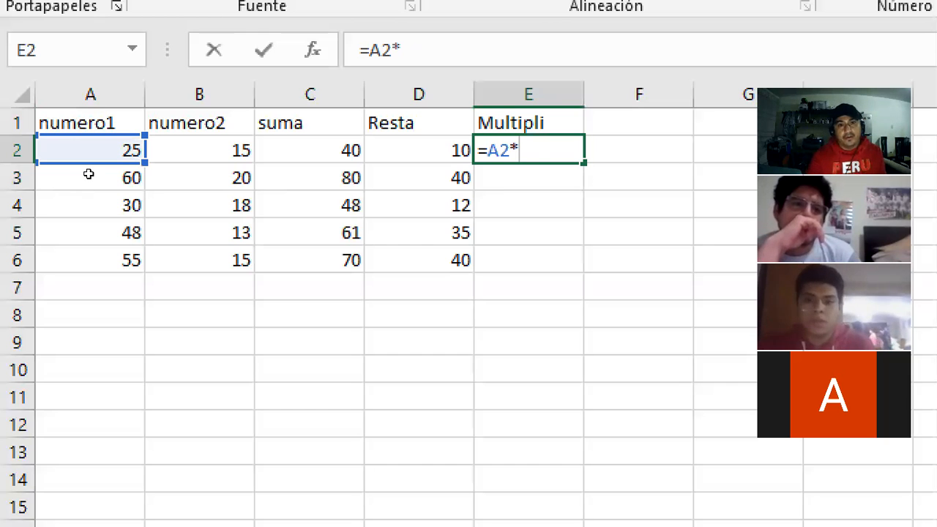
{"action": "key", "text": "Left"}
{"action": "key", "text": "Left"}
{"action": "key", "text": "Left"}
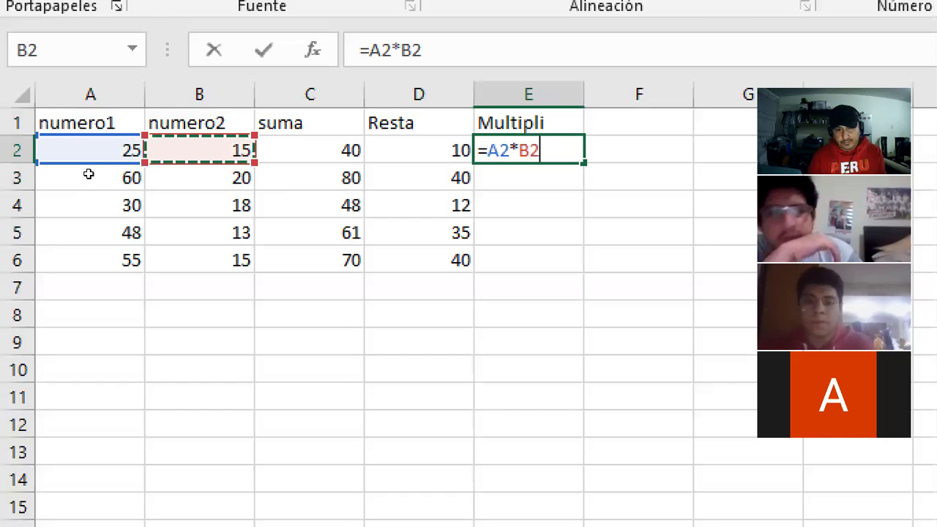
{"action": "key", "text": "Return"}
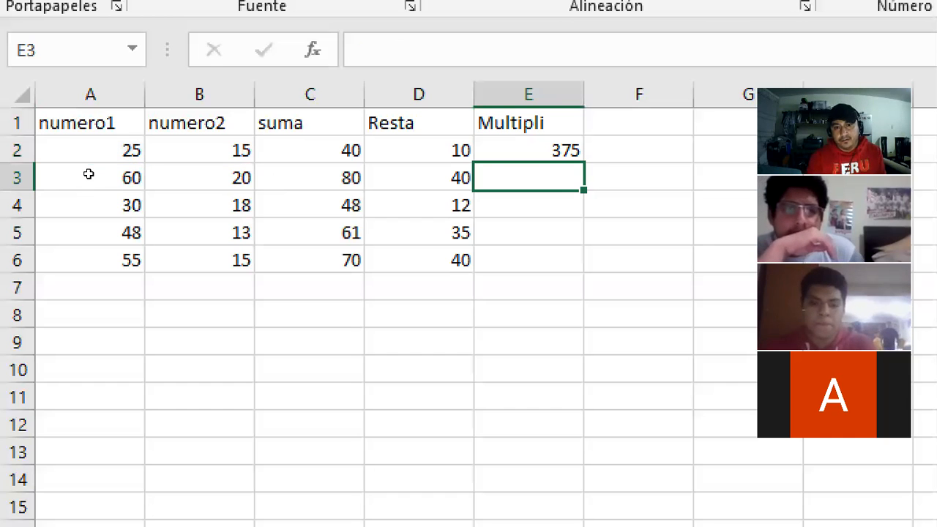
Step: Fill the multiplication formula from E2 down through E6
{"action": "key", "text": "Up"}
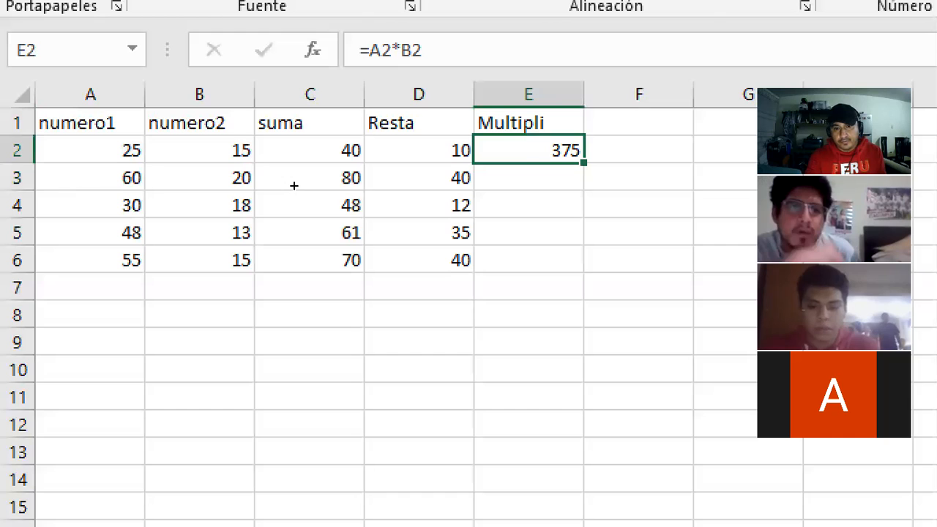
{"action": "key", "text": "shift+Down"}
{"action": "key", "text": "shift+Down"}
{"action": "key", "text": "shift+Down"}
{"action": "key", "text": "shift+Down"}
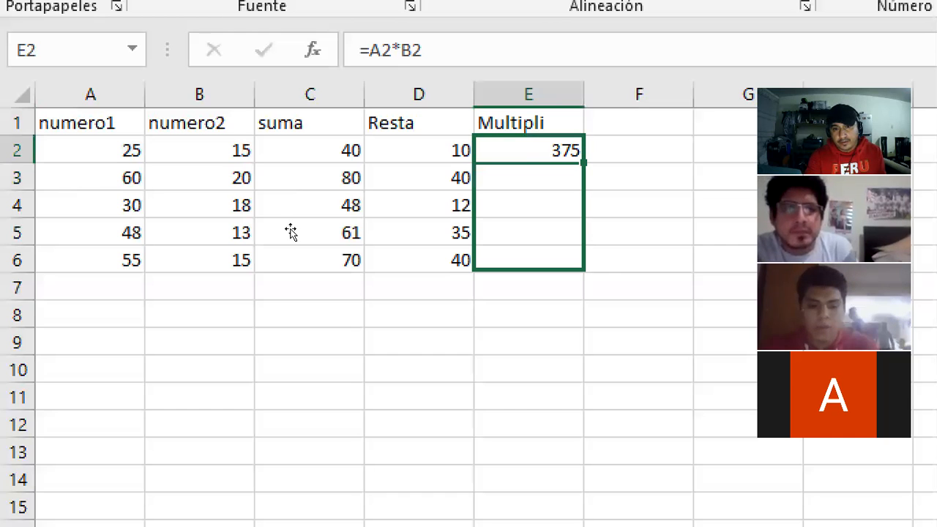
{"action": "key", "text": "ctrl+j"}
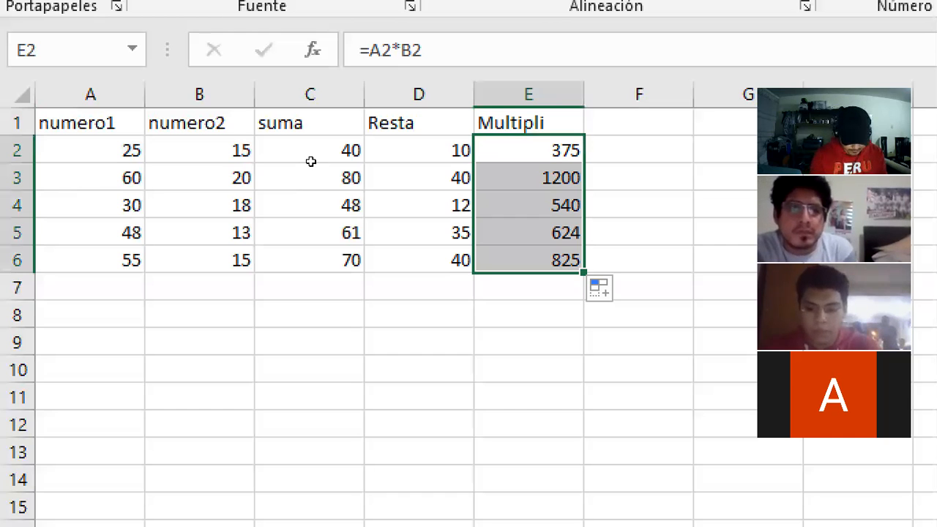
Step: Enter the column header Divi in cell F1, next to the Multipli header
{"action": "key", "text": "Right"}
{"action": "key", "text": "Up"}
{"action": "type", "text": "Div"}
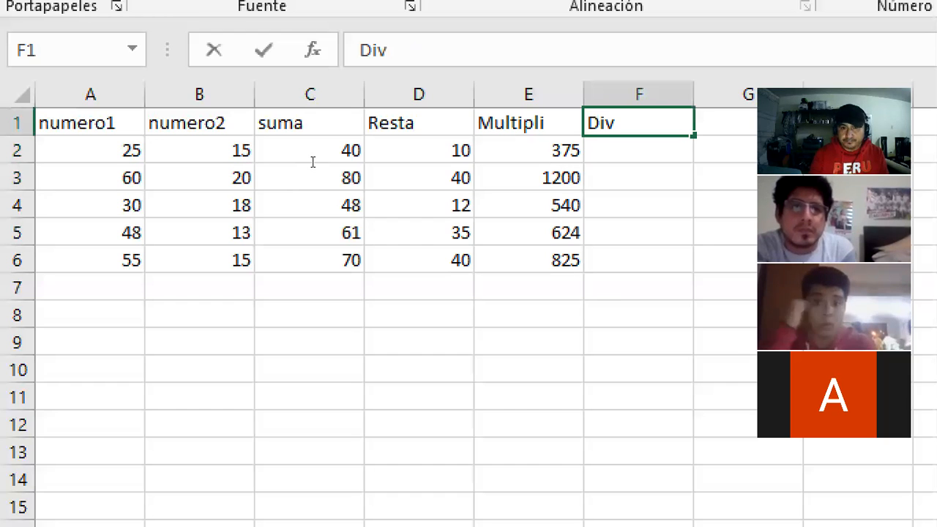
{"action": "type", "text": "i"}
{"action": "key", "text": "Return"}
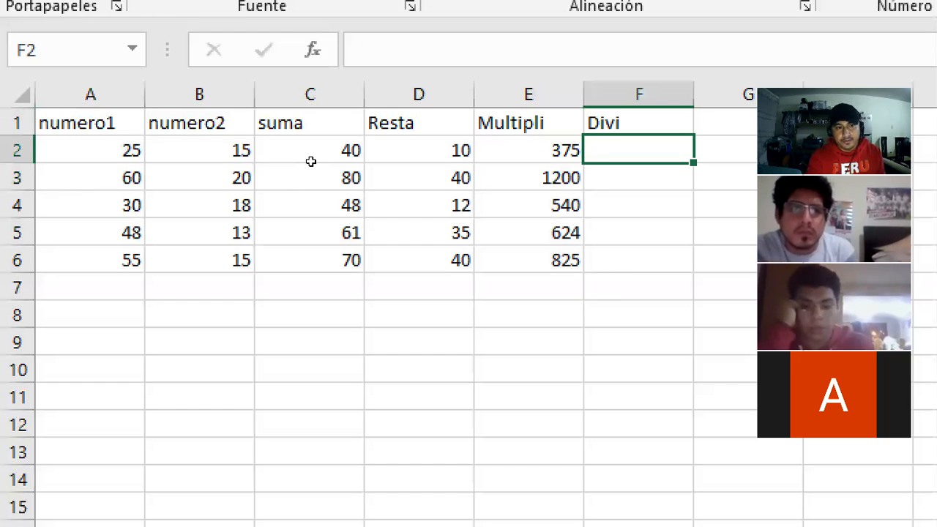
Step: Enter the division formula =A2/B2 in F2, under the Divi header
{"action": "type", "text": "="}
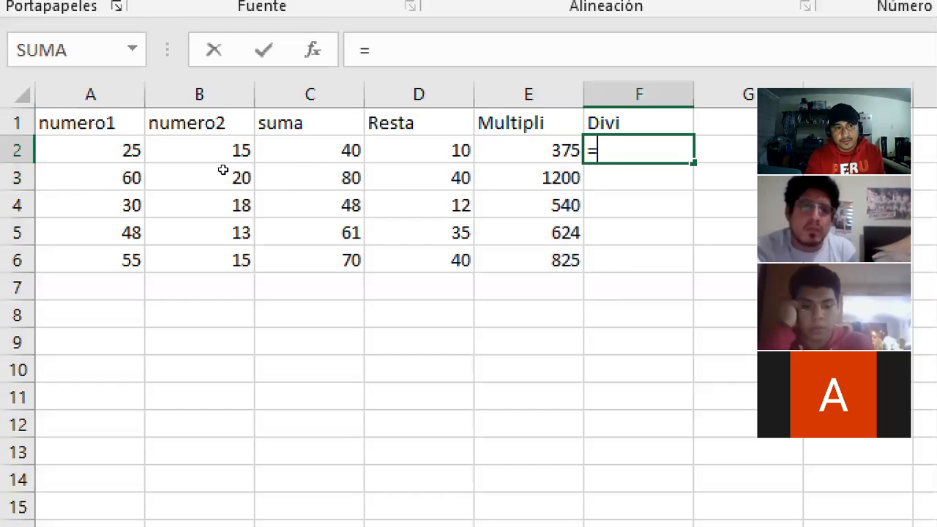
{"action": "left_click", "coordinate": [63, 161]}
{"action": "type", "text": "/"}
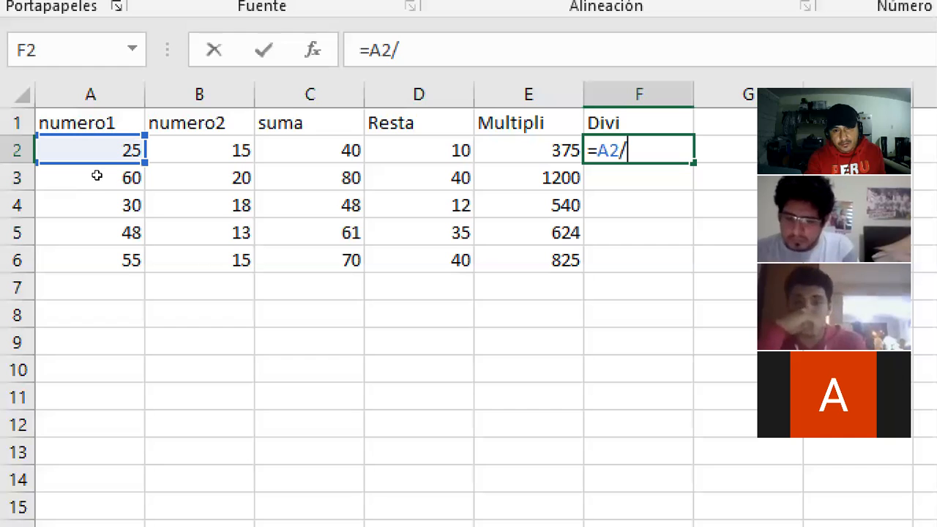
{"action": "key", "text": "Left"}
{"action": "key", "text": "Left"}
{"action": "key", "text": "Left"}
{"action": "key", "text": "Left"}
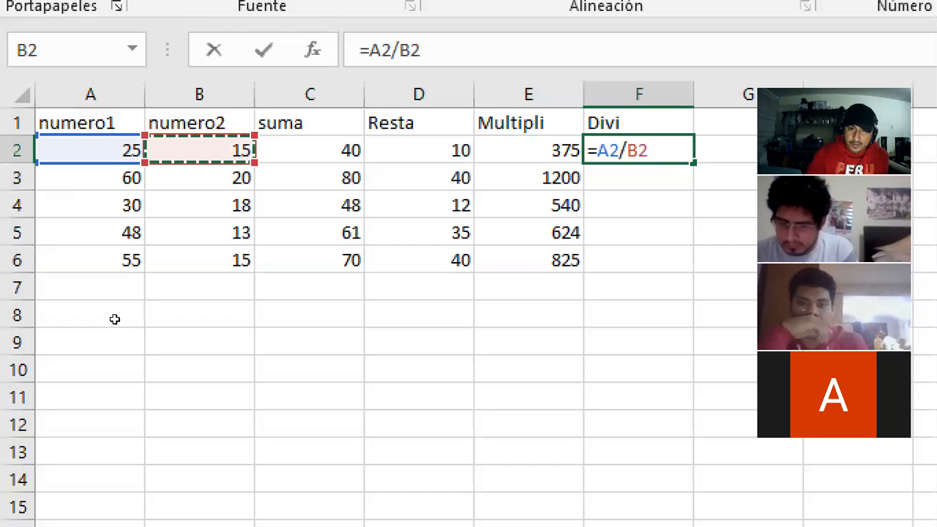
{"action": "key", "text": "Return"}
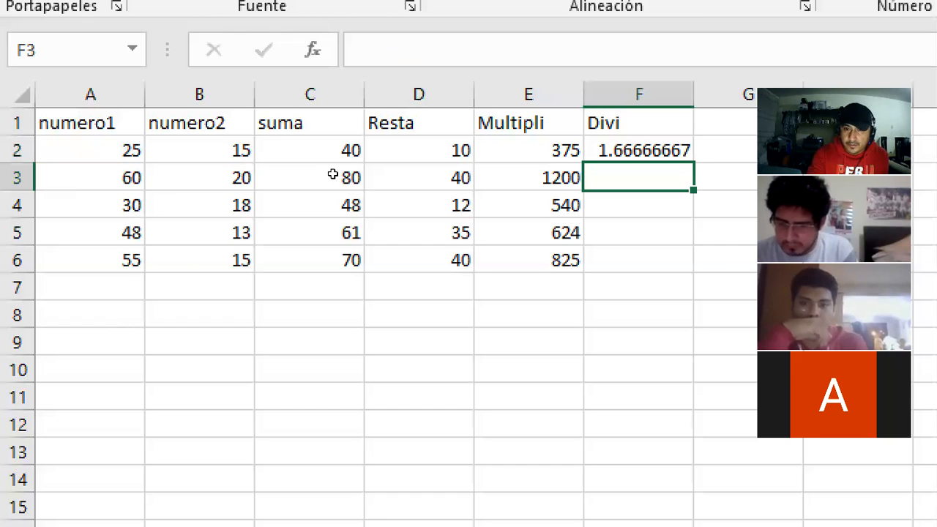
Step: Fill the division formula from F2 down through F6
{"action": "key", "text": "Up"}
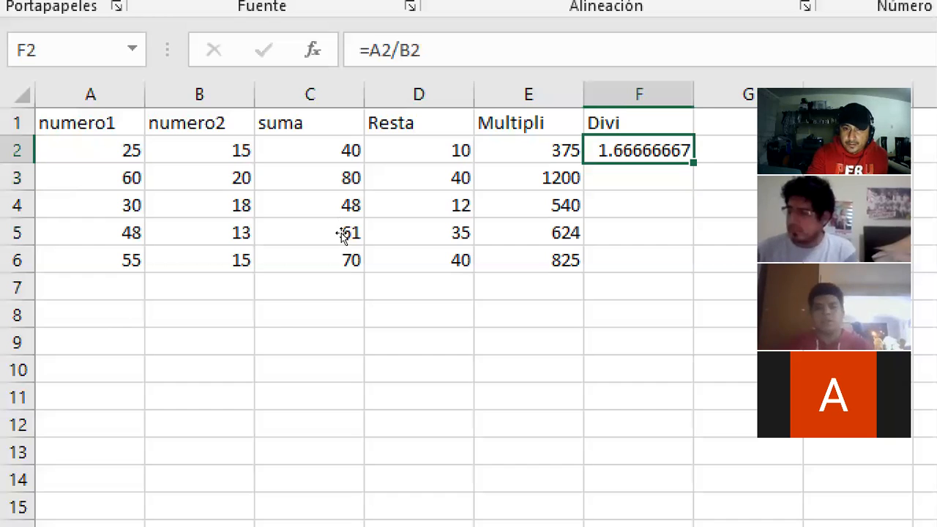
{"action": "key", "text": "shift+Down"}
{"action": "key", "text": "shift+Down"}
{"action": "key", "text": "shift+Down"}
{"action": "key", "text": "shift+Down"}
{"action": "key", "text": "ctrl+d"}
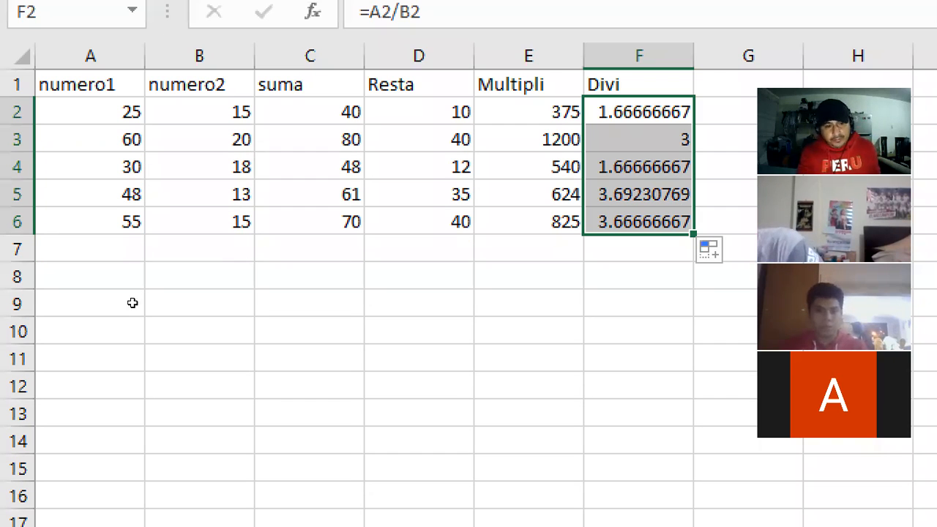
Step: Add a new worksheet after Hoja1 and name it Boleta
{"action": "left_click", "coordinate": [132, 303]}
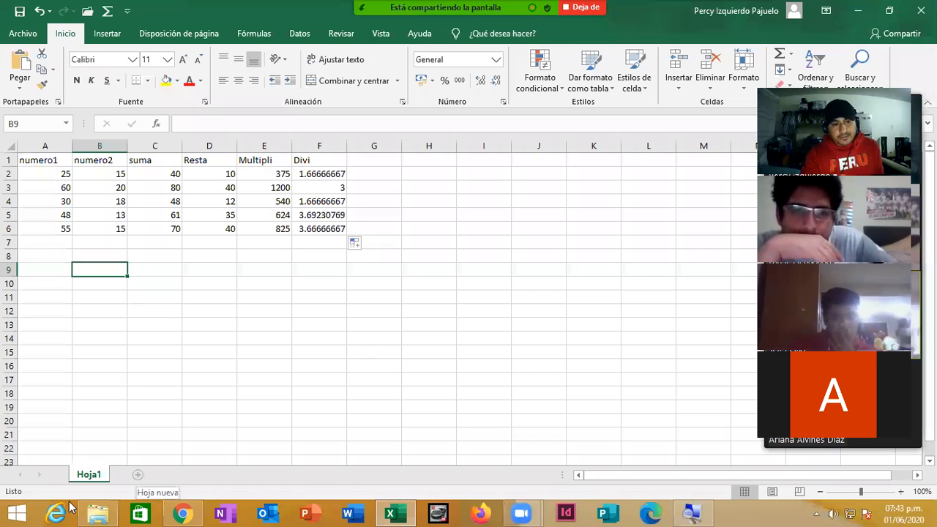
{"action": "left_click", "coordinate": [139, 478]}
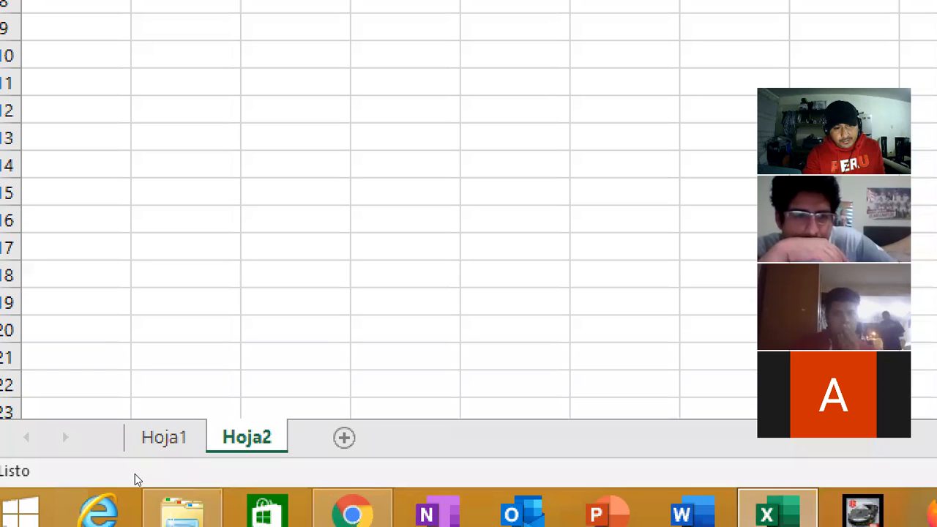
{"action": "double_click", "coordinate": [249, 437]}
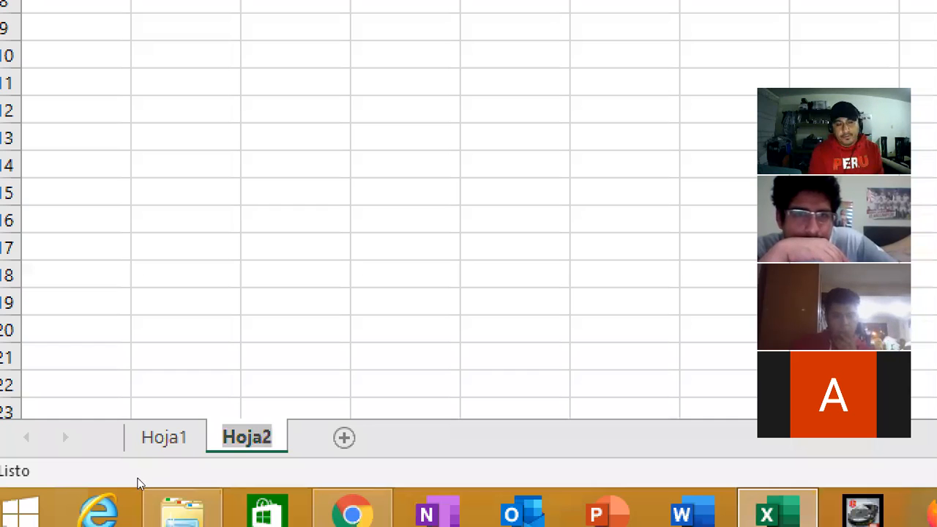
{"action": "type", "text": "Boleta"}
{"action": "key", "text": "Return"}
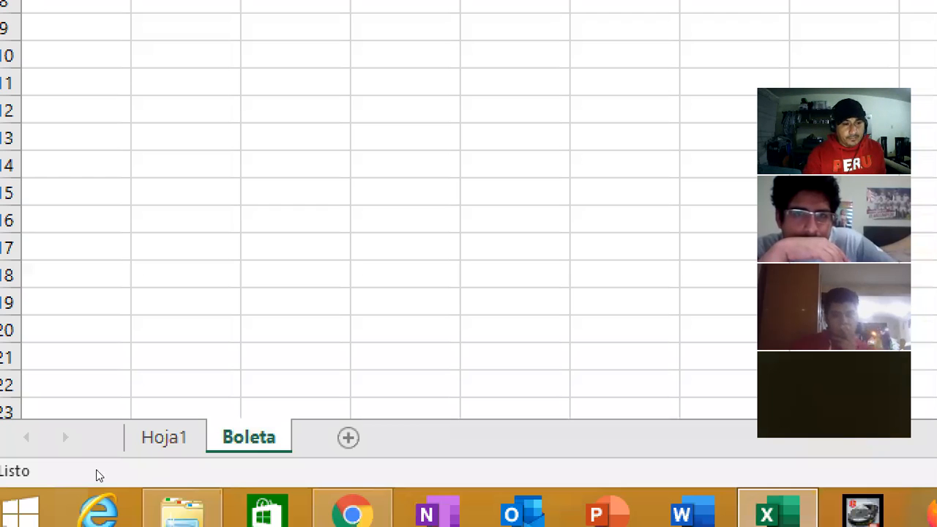
Step: Rename the Hoja1 worksheet as Practica 1
{"action": "key", "text": "ctrl+Page_Up"}
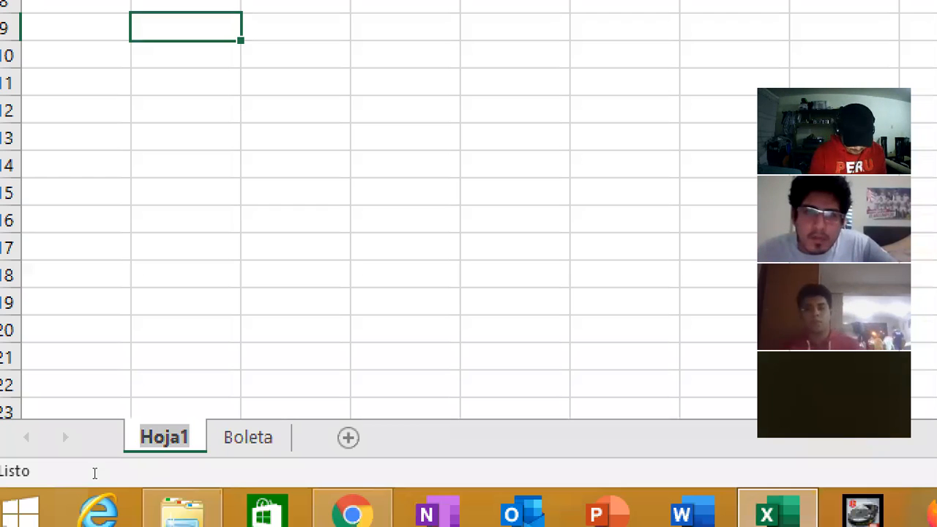
{"action": "type", "text": "Pr"}
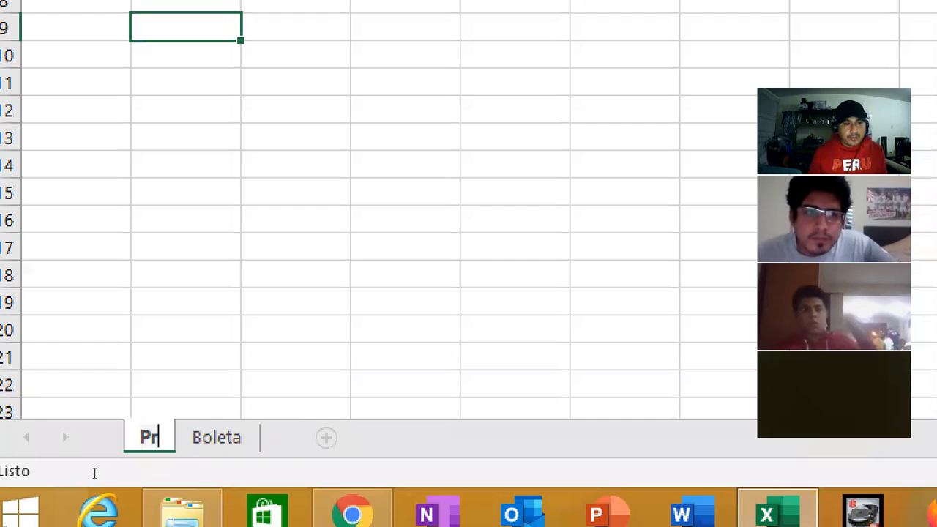
{"action": "type", "text": "actica 1"}
{"action": "key", "text": "Return"}
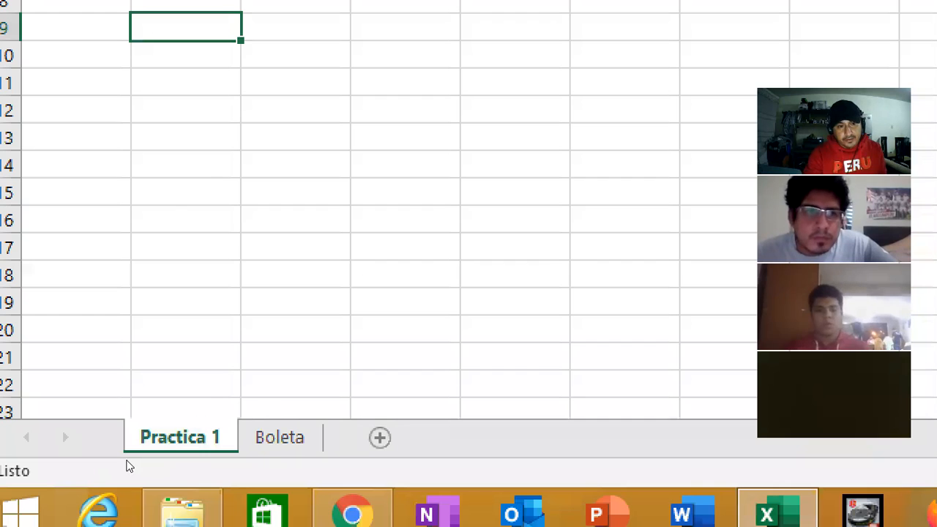
Step: Color the Practica 1 sheet tab standard red and switch to the Boleta sheet
{"action": "right_click", "coordinate": [175, 436]}
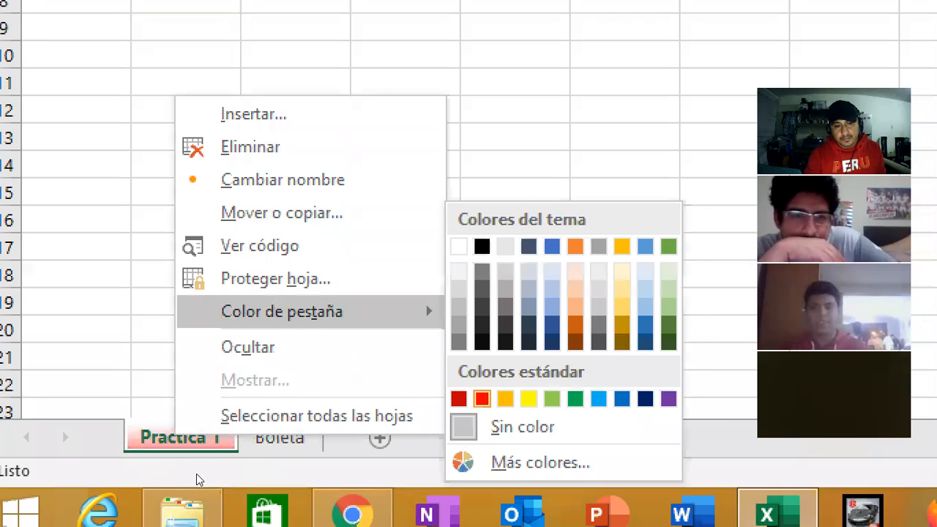
{"action": "key", "text": "Return"}
{"action": "key", "text": "ctrl+Page_Down"}
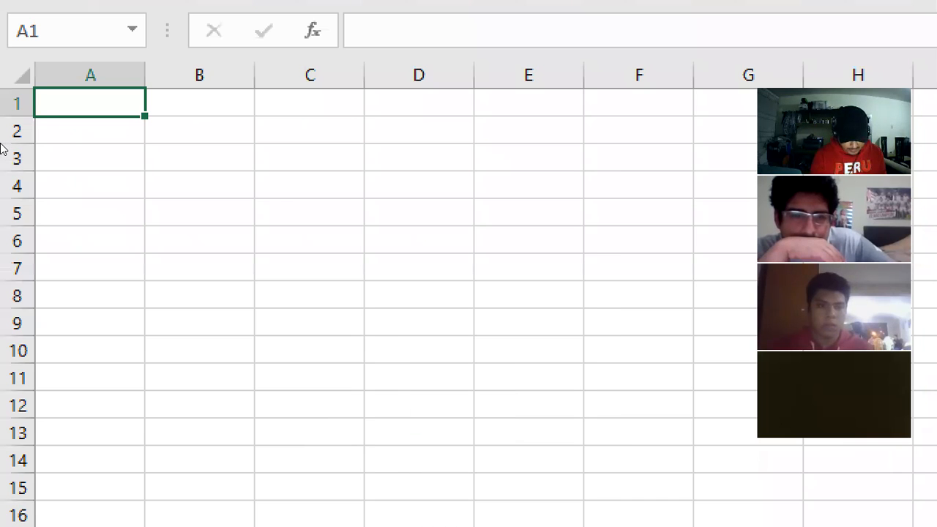
Step: Enter the column headers CANTIDAD, PRECIO and IMPORTE in cells A1 to C1 of the Boleta sheet
{"action": "type", "text": "CA"}
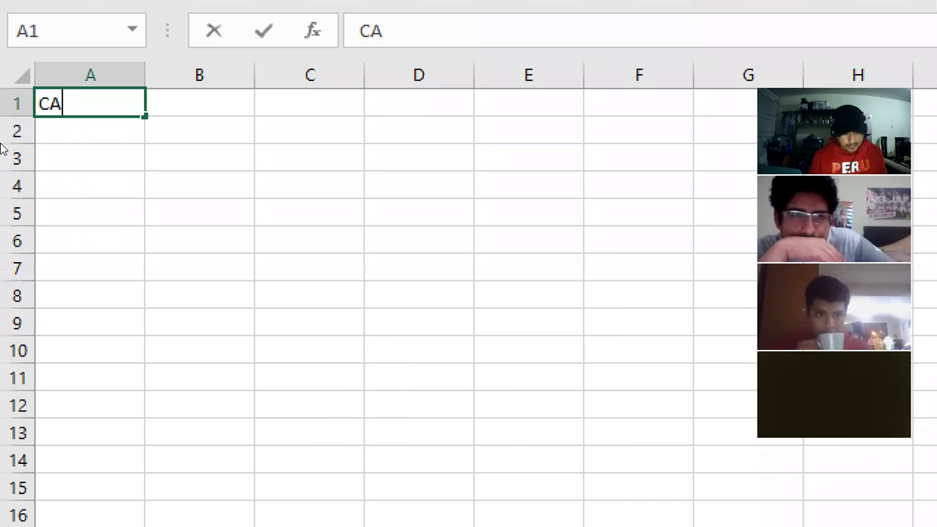
{"action": "type", "text": "NTIDAD"}
{"action": "key", "text": "Tab"}
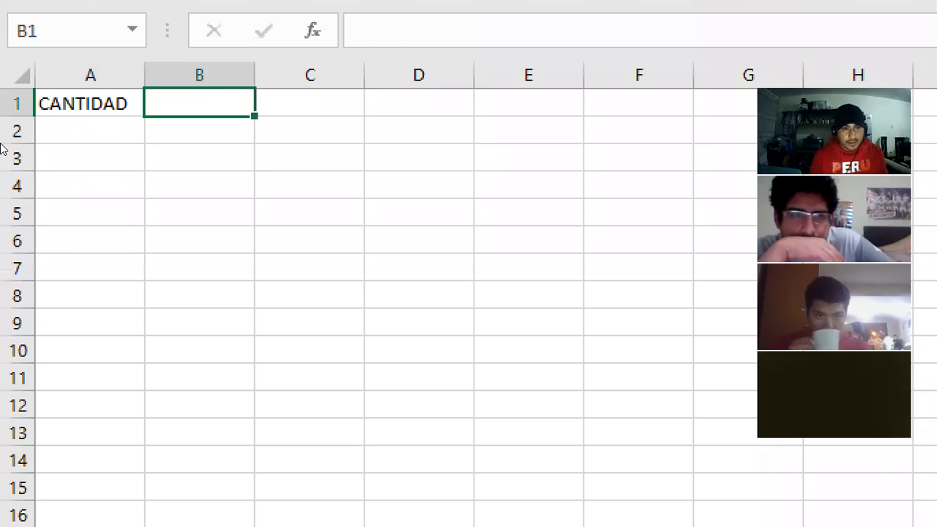
{"action": "type", "text": "PRECIO"}
{"action": "key", "text": "Tab"}
{"action": "type", "text": "IM"}
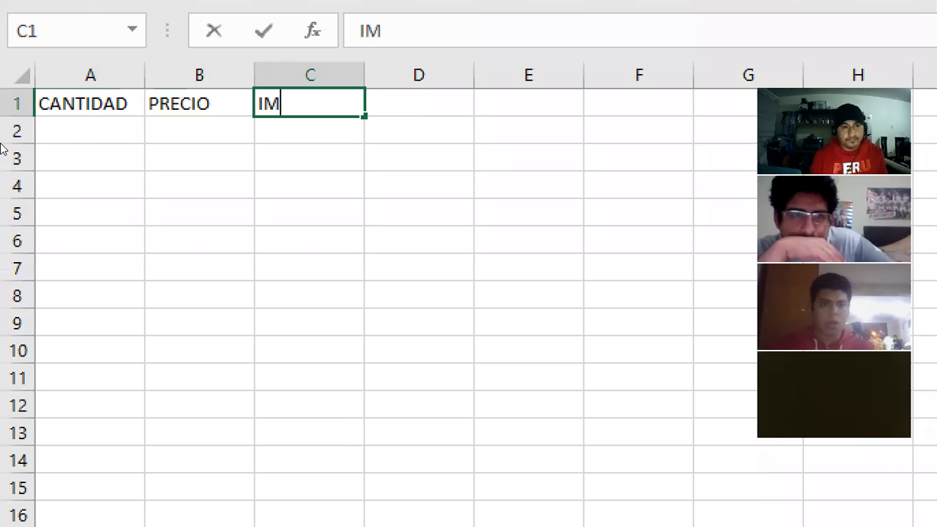
{"action": "type", "text": "PORTE"}
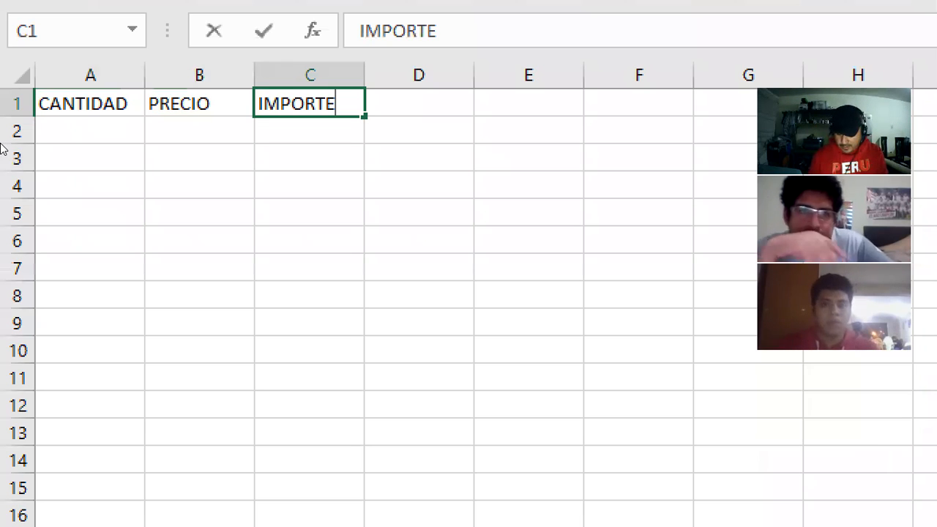
{"action": "key", "text": "Return"}
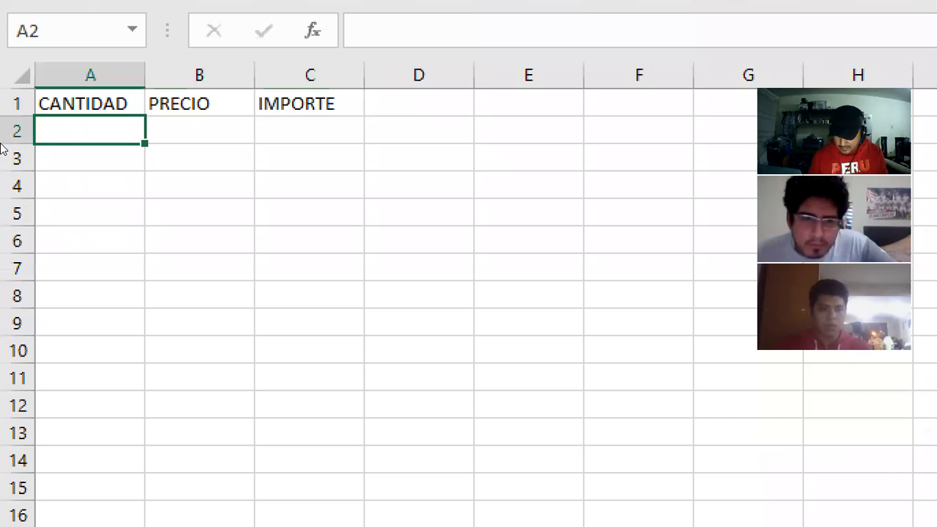
Step: Enter the quantities 20, 15, 10 and 25 in A2 to A5 under CANTIDAD
{"action": "type", "text": "20"}
{"action": "key", "text": "Return"}
{"action": "type", "text": "15"}
{"action": "key", "text": "Return"}
{"action": "type", "text": "10"}
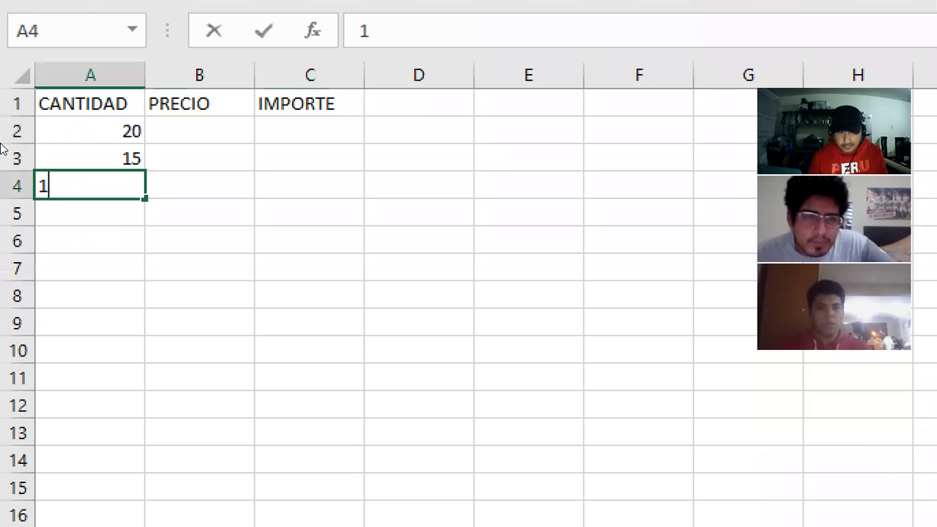
{"action": "key", "text": "Return"}
{"action": "type", "text": "25"}
{"action": "key", "text": "Right"}
Step: Enter the prices 5, 10, 12 and 8 in B2 to B5 under PRECIO
{"action": "key", "text": "Up"}
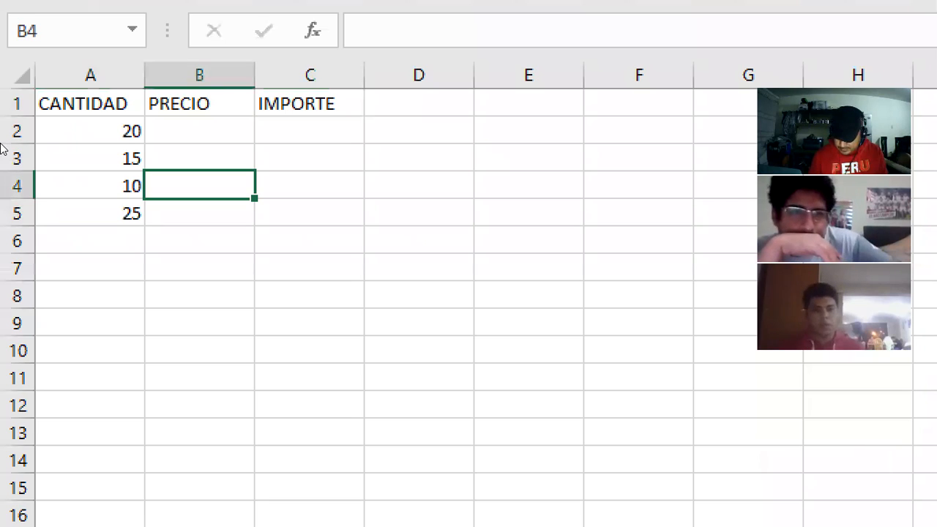
{"action": "key", "text": "Up"}
{"action": "key", "text": "Up"}
{"action": "type", "text": "5"}
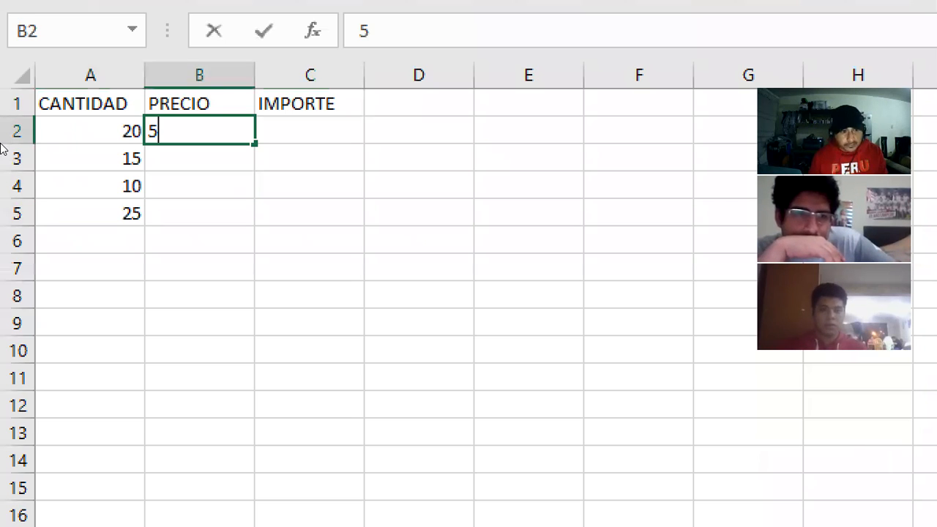
{"action": "key", "text": "Return"}
{"action": "type", "text": "10"}
{"action": "key", "text": "Return"}
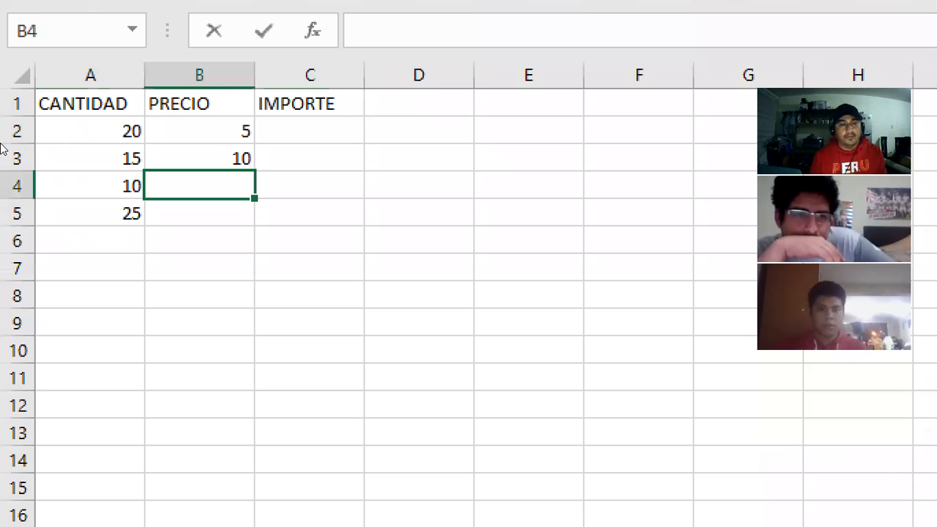
{"action": "type", "text": "12"}
{"action": "key", "text": "Return"}
{"action": "type", "text": "8"}
{"action": "key", "text": "Return"}
Step: Enter the note "*Importe = Cantidad * Precio" in A7, below the table
{"action": "key", "text": "Return"}
{"action": "key", "text": "Return"}
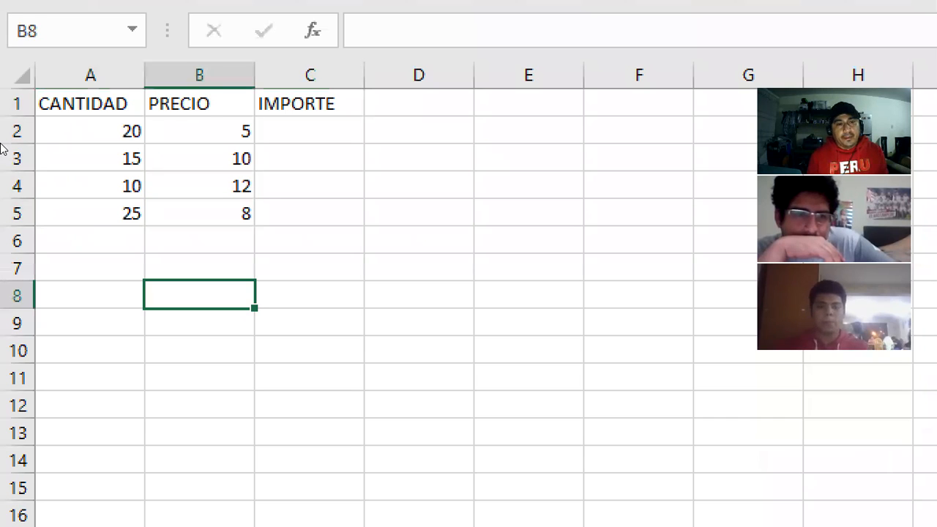
{"action": "key", "text": "Up"}
{"action": "key", "text": "Left"}
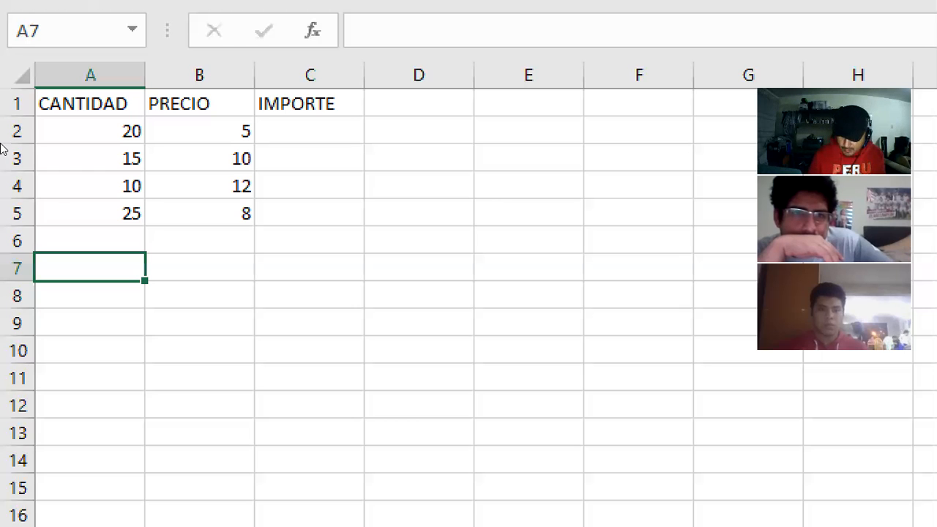
{"action": "type", "text": "*"}
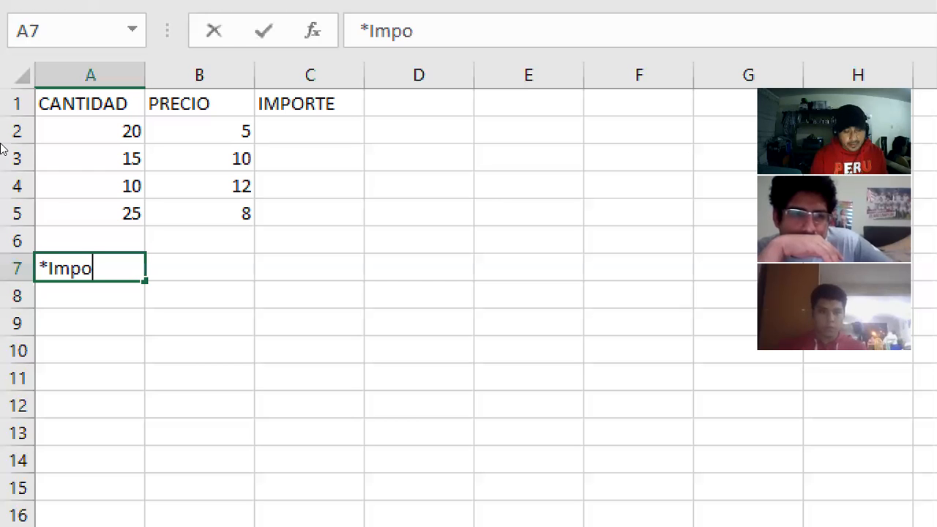
{"action": "type", "text": "rte = Canti"}
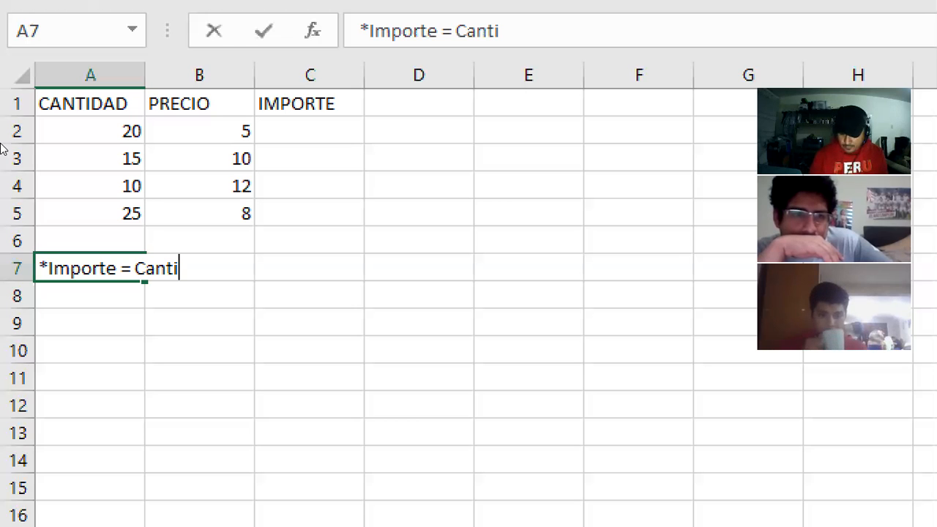
{"action": "type", "text": "dad * Pre"}
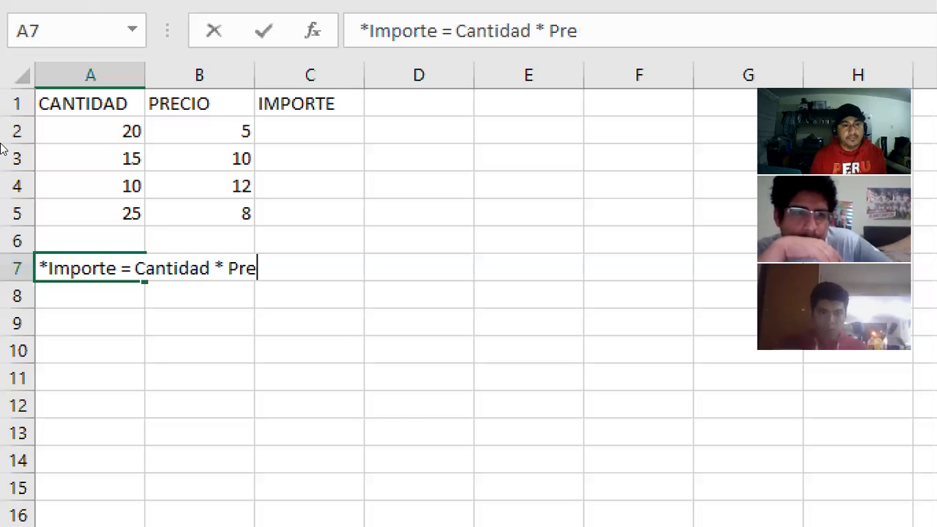
{"action": "type", "text": "cio"}
{"action": "key", "text": "Return"}
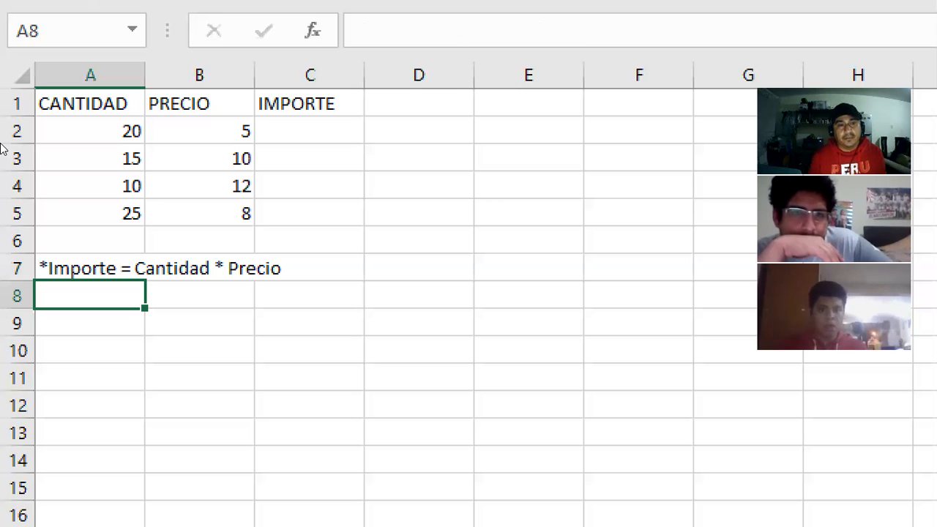
Step: Enter the formula =A2*B2 in C2 under IMPORTE and fill it down through C5
{"action": "key", "text": "Up"}
{"action": "key", "text": "Up"}
{"action": "key", "text": "Up"}
{"action": "key", "text": "Up"}
{"action": "key", "text": "Up"}
{"action": "key", "text": "Up"}
{"action": "key", "text": "Right"}
{"action": "key", "text": "Right"}
{"action": "key", "text": "Right"}
{"action": "key", "text": "Left"}
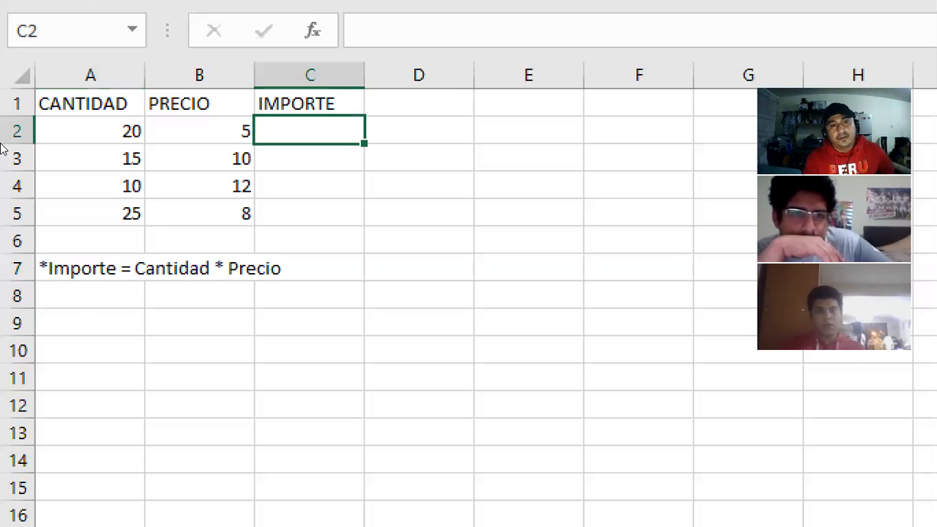
{"action": "type", "text": "="}
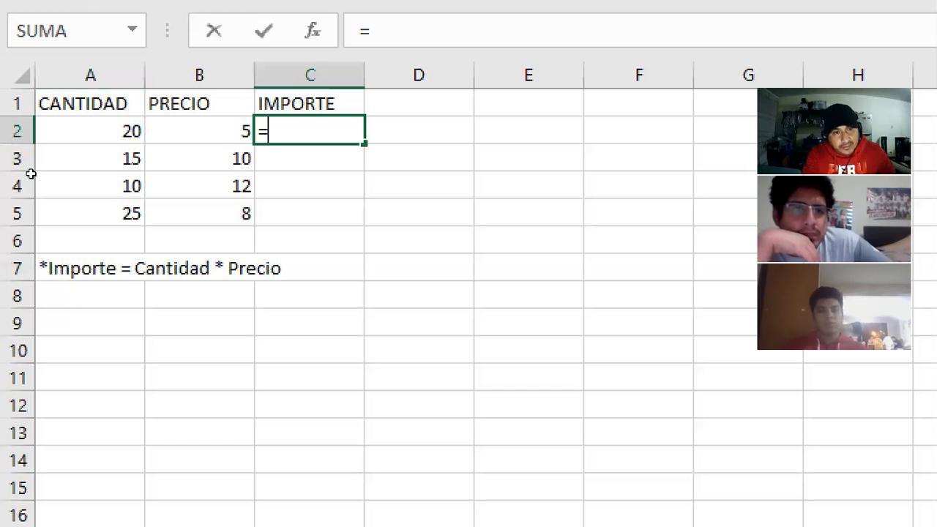
{"action": "key", "text": "Left"}
{"action": "key", "text": "Left"}
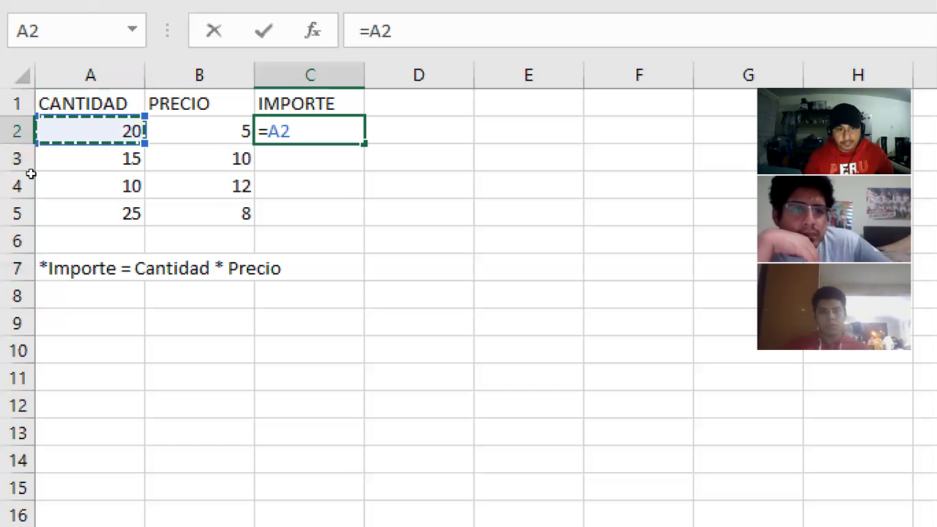
{"action": "type", "text": "*"}
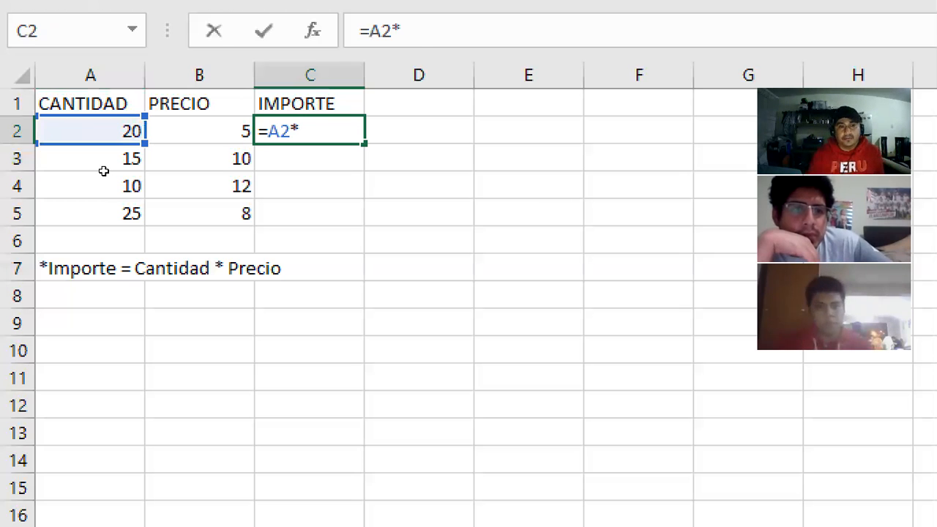
{"action": "key", "text": "Left"}
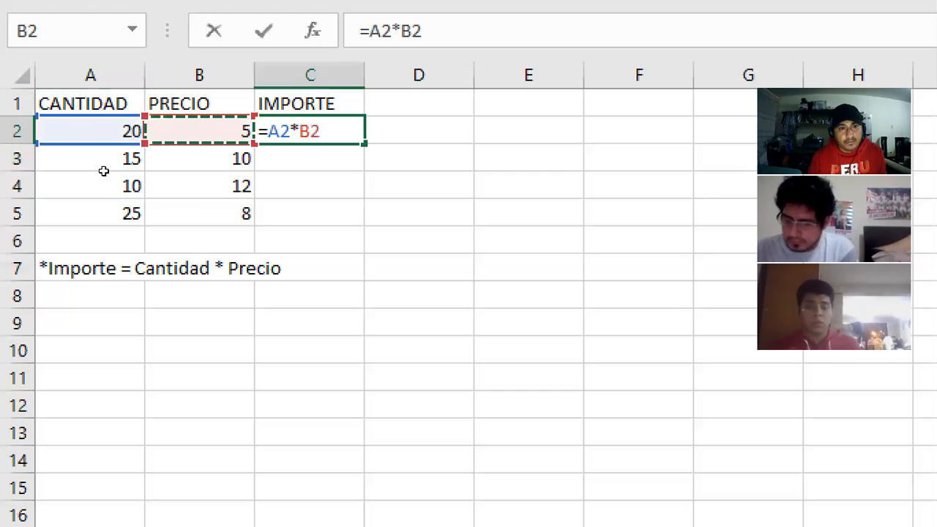
{"action": "key", "text": "ctrl+Return"}
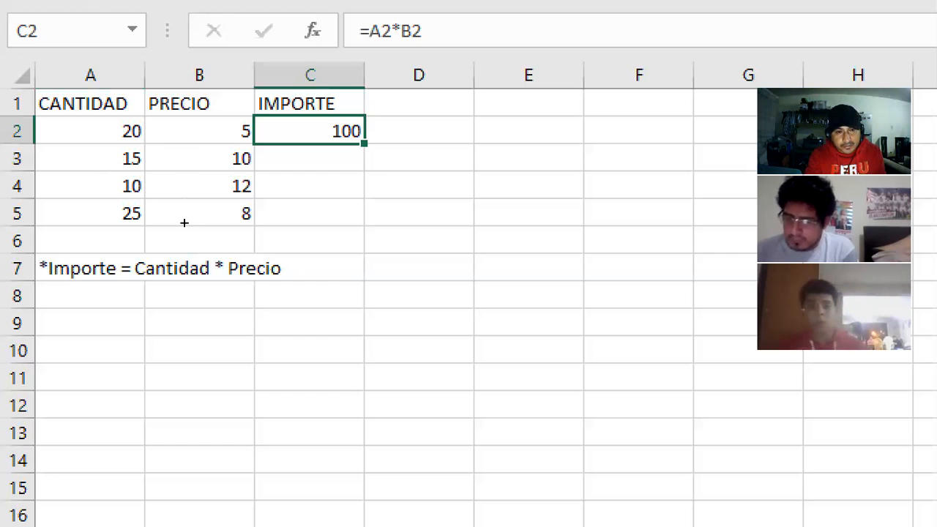
{"action": "double_click", "coordinate": [365, 144]}
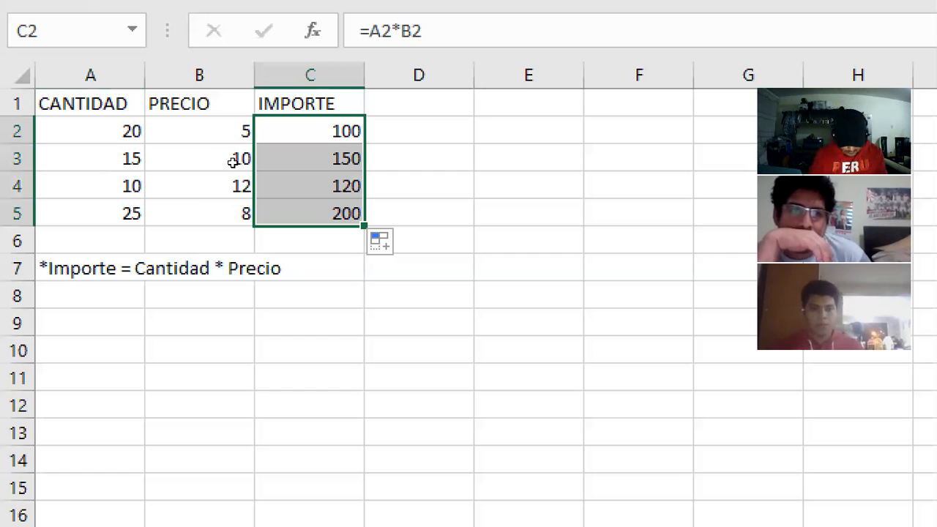
Step: Enter the column header DESC in D1, next to the IMPORTE header
{"action": "key", "text": "Right"}
{"action": "key", "text": "Up"}
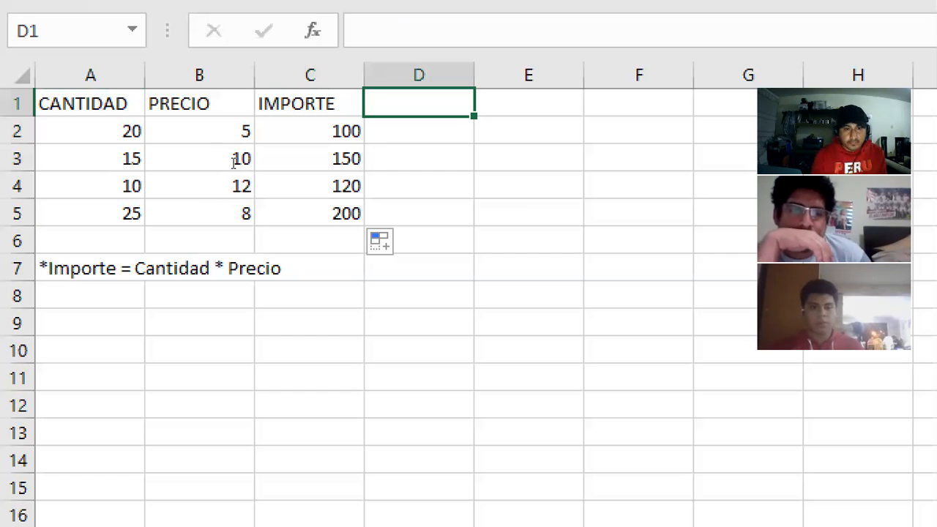
{"action": "type", "text": "desc"}
{"action": "key", "text": "Escape"}
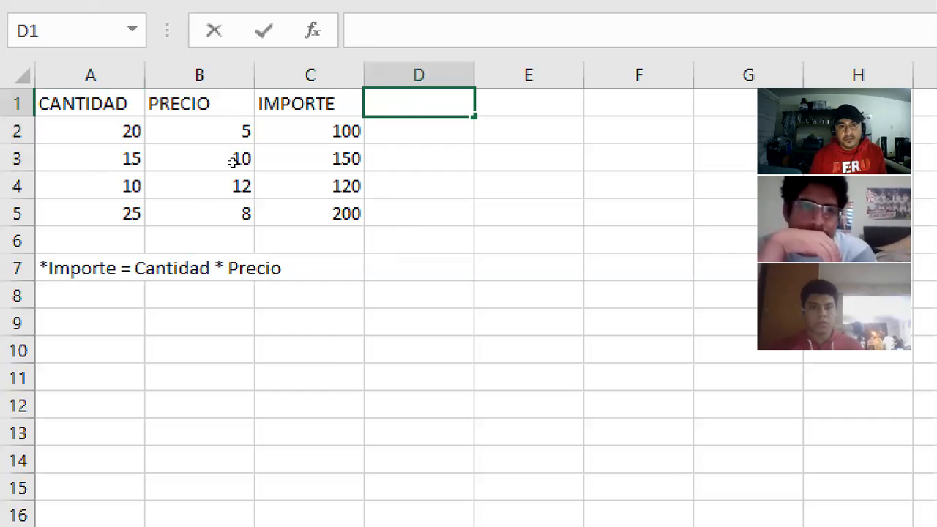
{"action": "type", "text": "DESC"}
{"action": "key", "text": "ctrl+Return"}
{"action": "key", "text": "Return"}
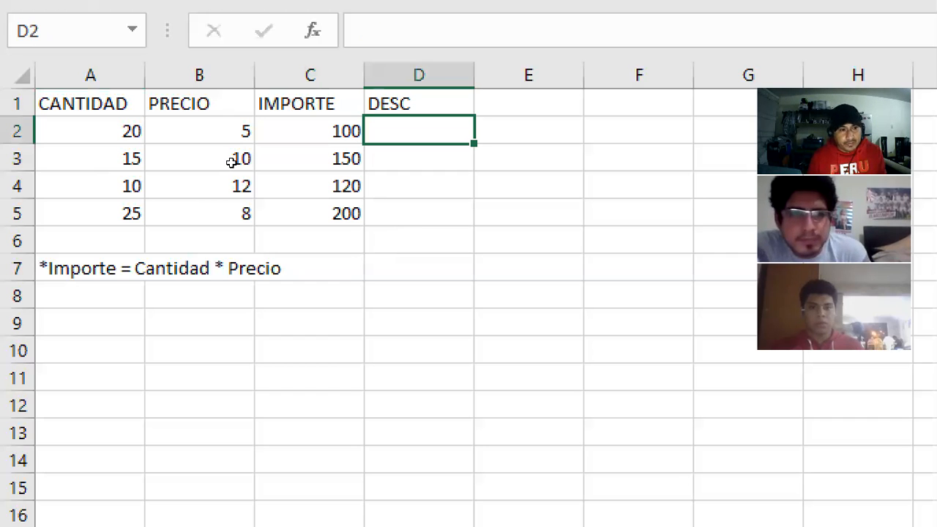
Step: Enter the note "*Desc = 3% del Importe" in A8, below the Importe note
{"action": "key", "text": "Down"}
{"action": "key", "text": "Down"}
{"action": "key", "text": "Down"}
{"action": "key", "text": "Down"}
{"action": "key", "text": "Down"}
{"action": "key", "text": "Down"}
{"action": "key", "text": "Left"}
{"action": "key", "text": "Left"}
{"action": "key", "text": "Left"}
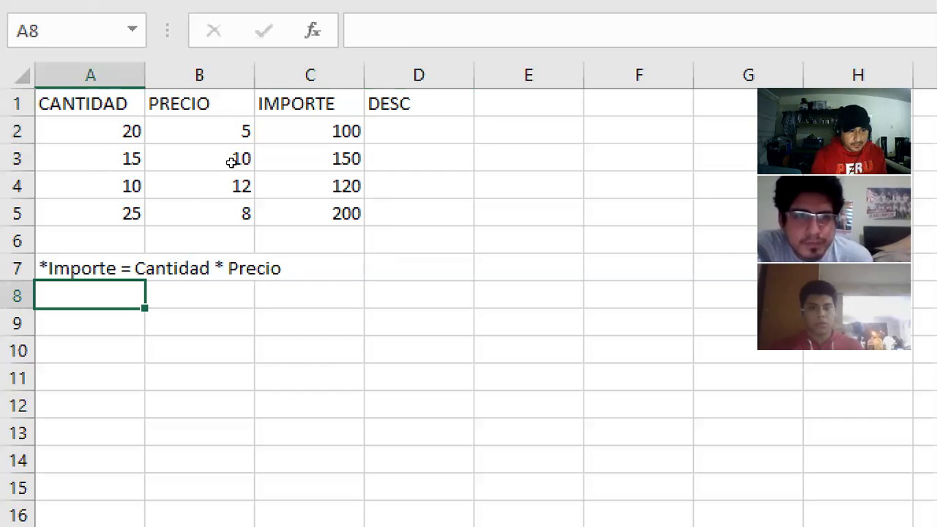
{"action": "type", "text": "*d"}
{"action": "key", "text": "BackSpace"}
{"action": "type", "text": "Desc = 3"}
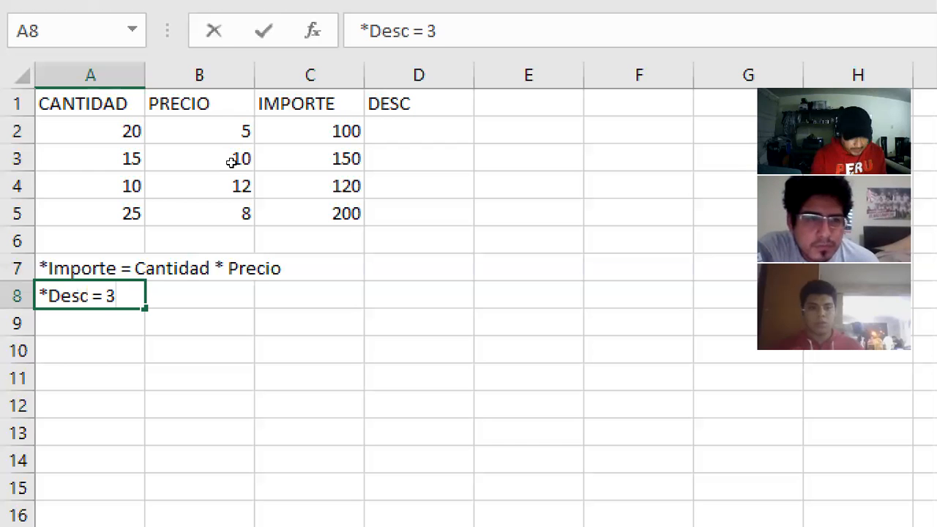
{"action": "type", "text": "% del"}
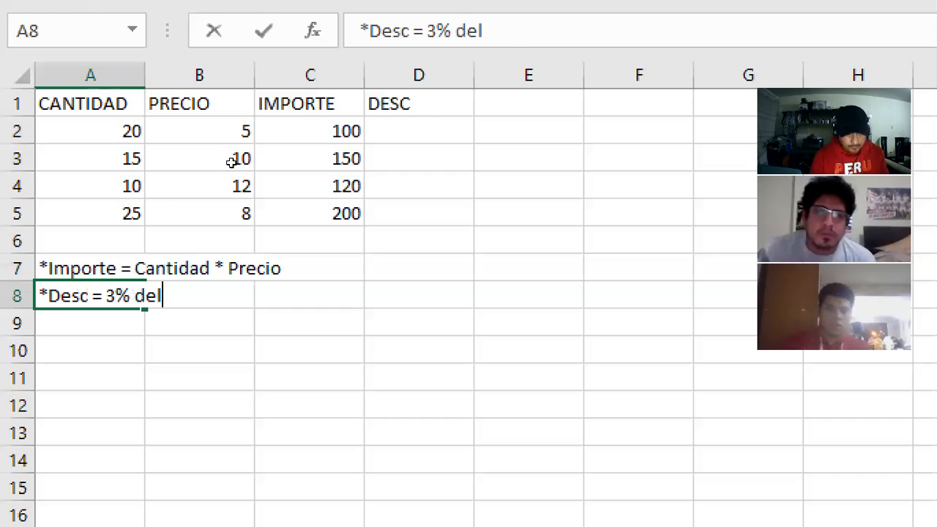
{"action": "type", "text": " IMporte"}
{"action": "key", "text": "Return"}
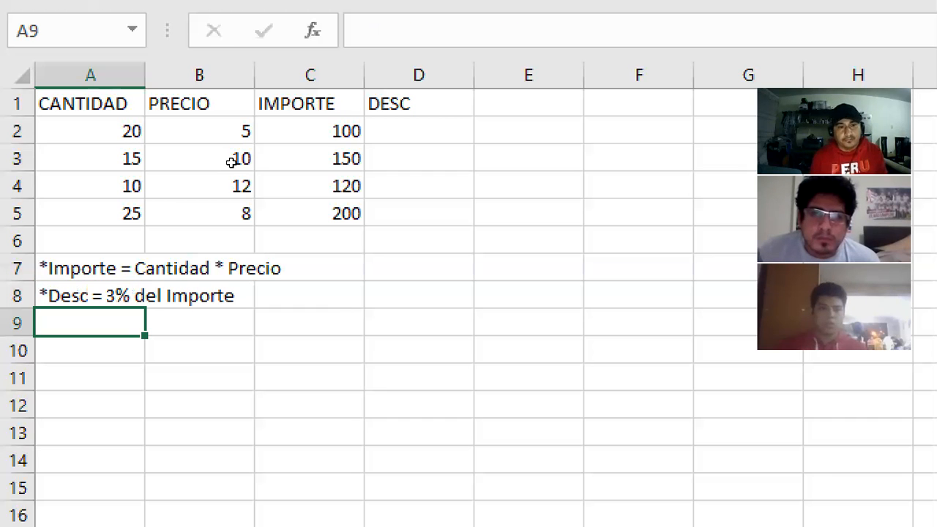
Step: Enter the formula =3%*C2 in D2 under DESC and fill it down through D5
{"action": "key", "text": "Up"}
{"action": "key", "text": "Right"}
{"action": "key", "text": "Right"}
{"action": "key", "text": "Right"}
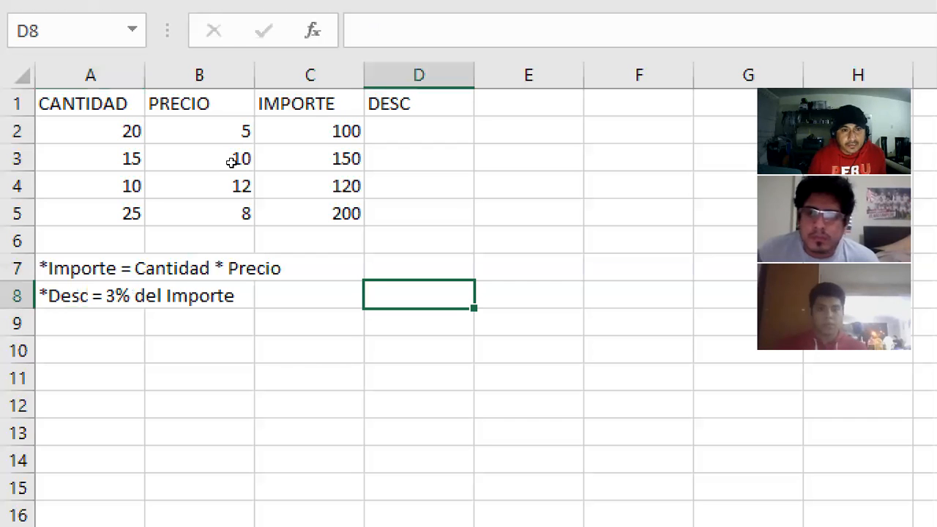
{"action": "key", "text": "Up"}
{"action": "key", "text": "Up"}
{"action": "key", "text": "Up"}
{"action": "key", "text": "Up"}
{"action": "key", "text": "Up"}
{"action": "key", "text": "Up"}
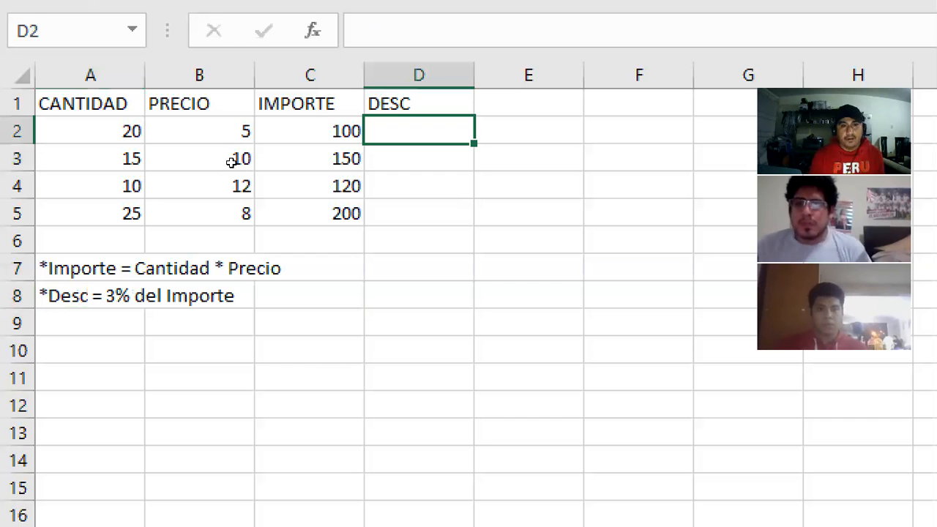
{"action": "type", "text": "="}
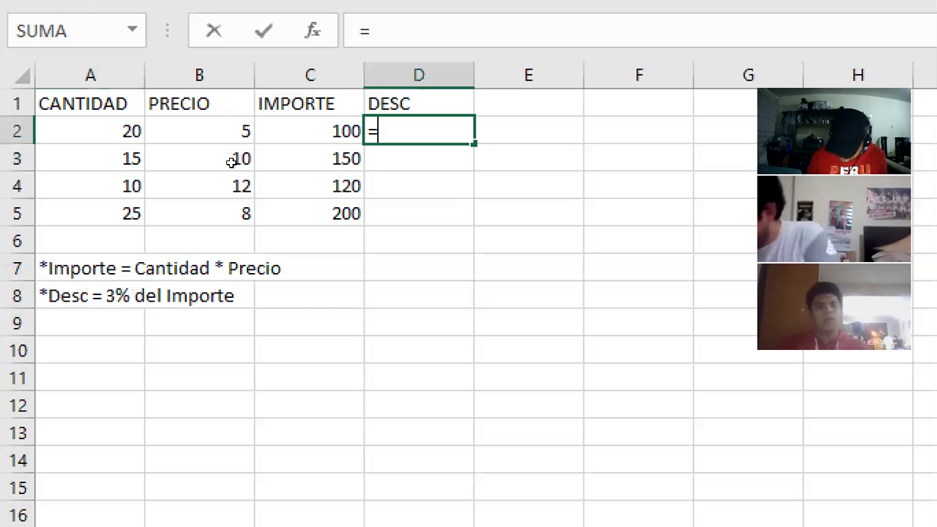
{"action": "type", "text": "3"}
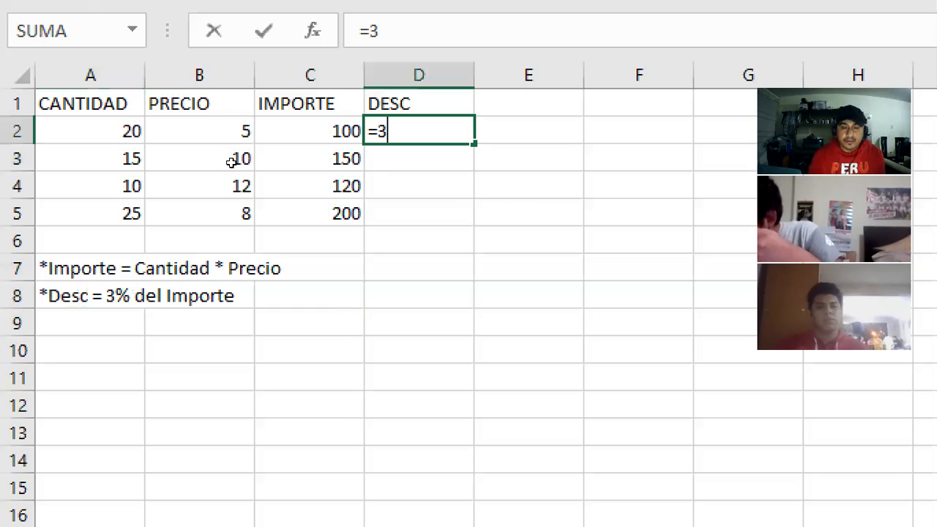
{"action": "type", "text": "%"}
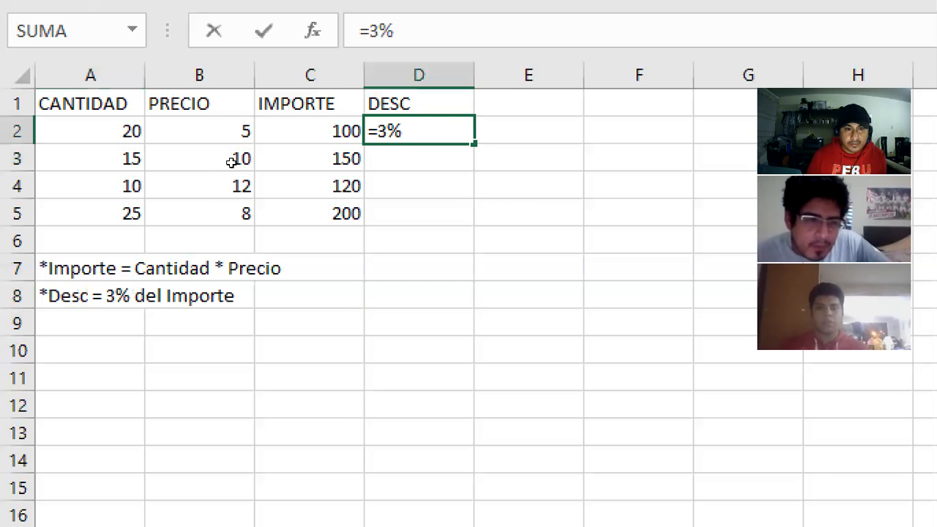
{"action": "type", "text": "*/"}
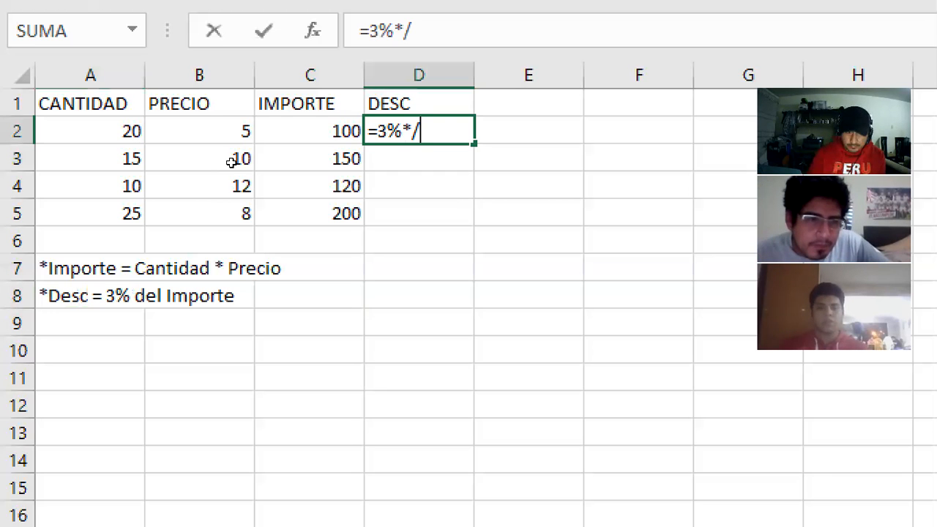
{"action": "key", "text": "BackSpace"}
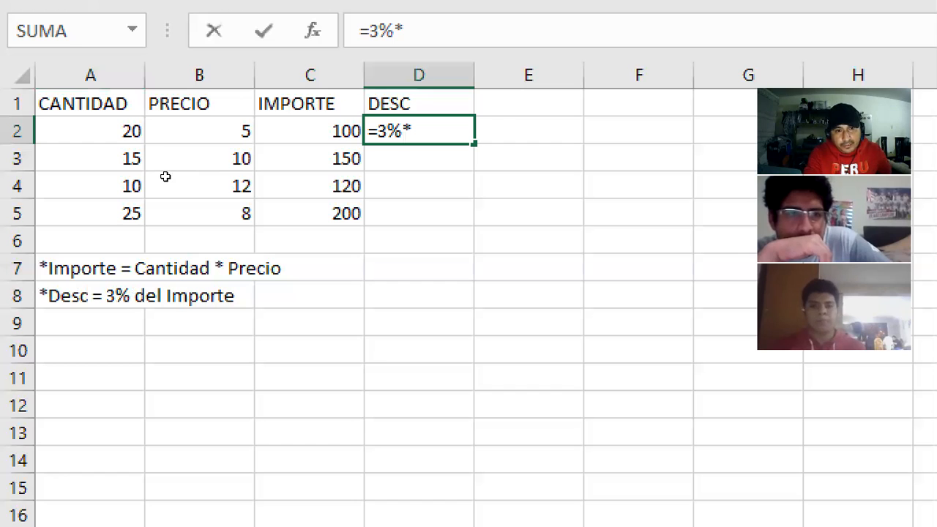
{"action": "key", "text": "Left"}
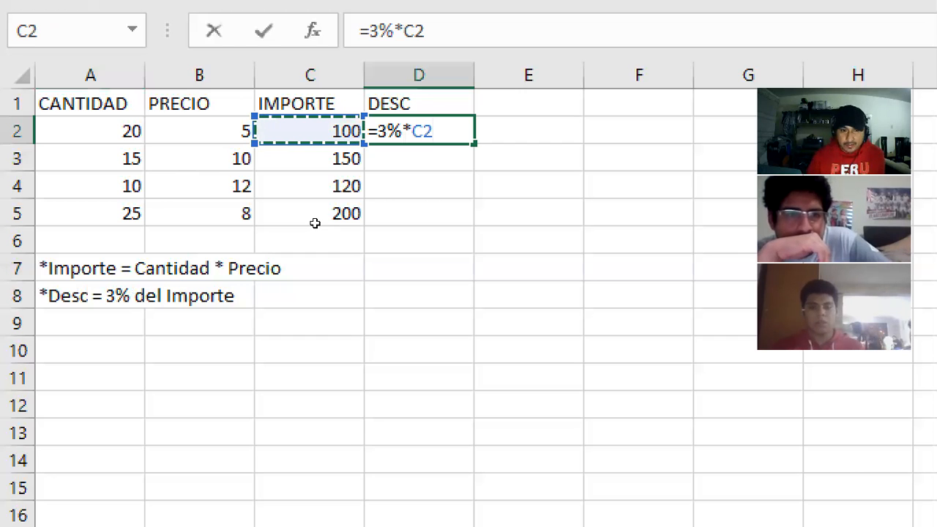
{"action": "key", "text": "Return"}
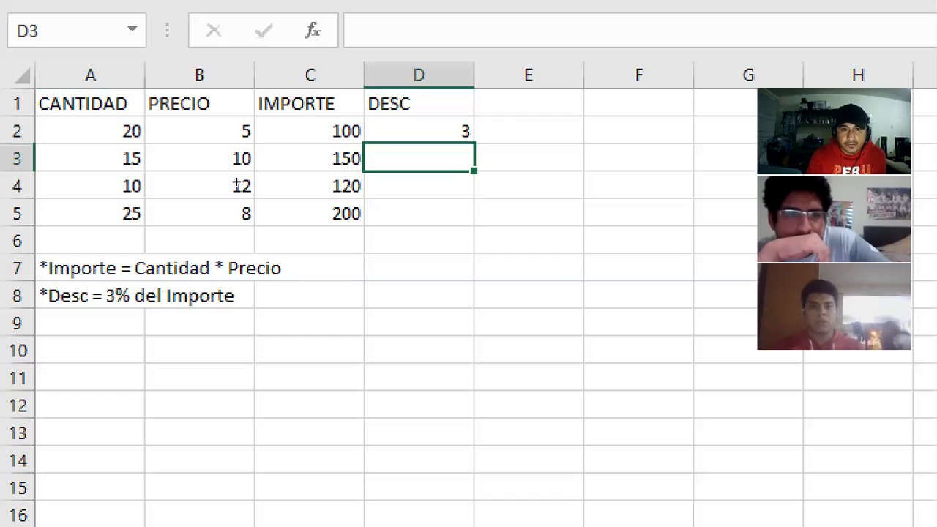
{"action": "key", "text": "Up"}
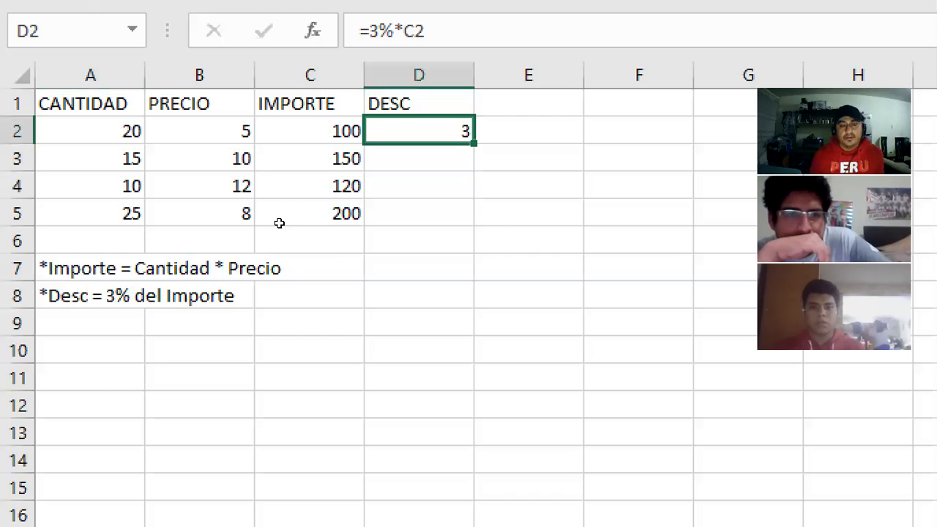
{"action": "double_click", "coordinate": [474, 144]}
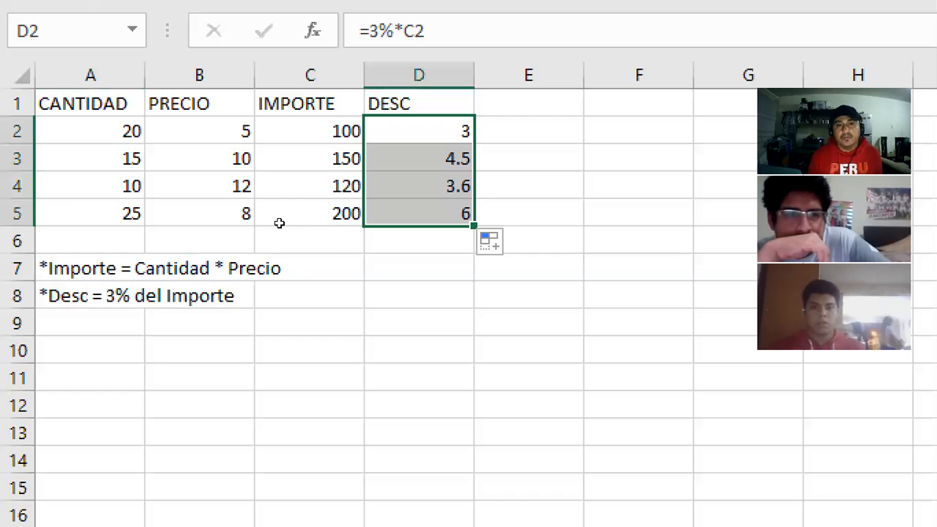